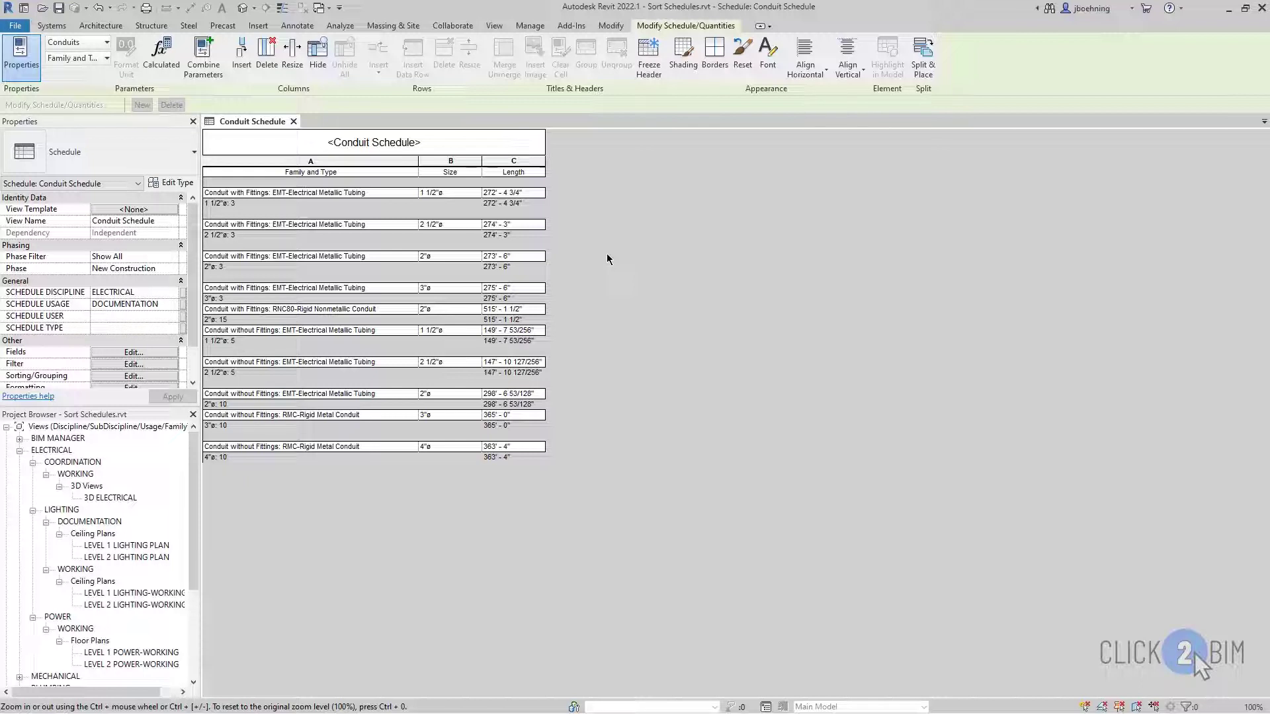
Open the conduit schedule's formatting settings and examine the options for the Family and Type, Size and Length fields
{"action": "scroll", "coordinate": [154, 304], "scroll_direction": "down", "scroll_amount": 2}
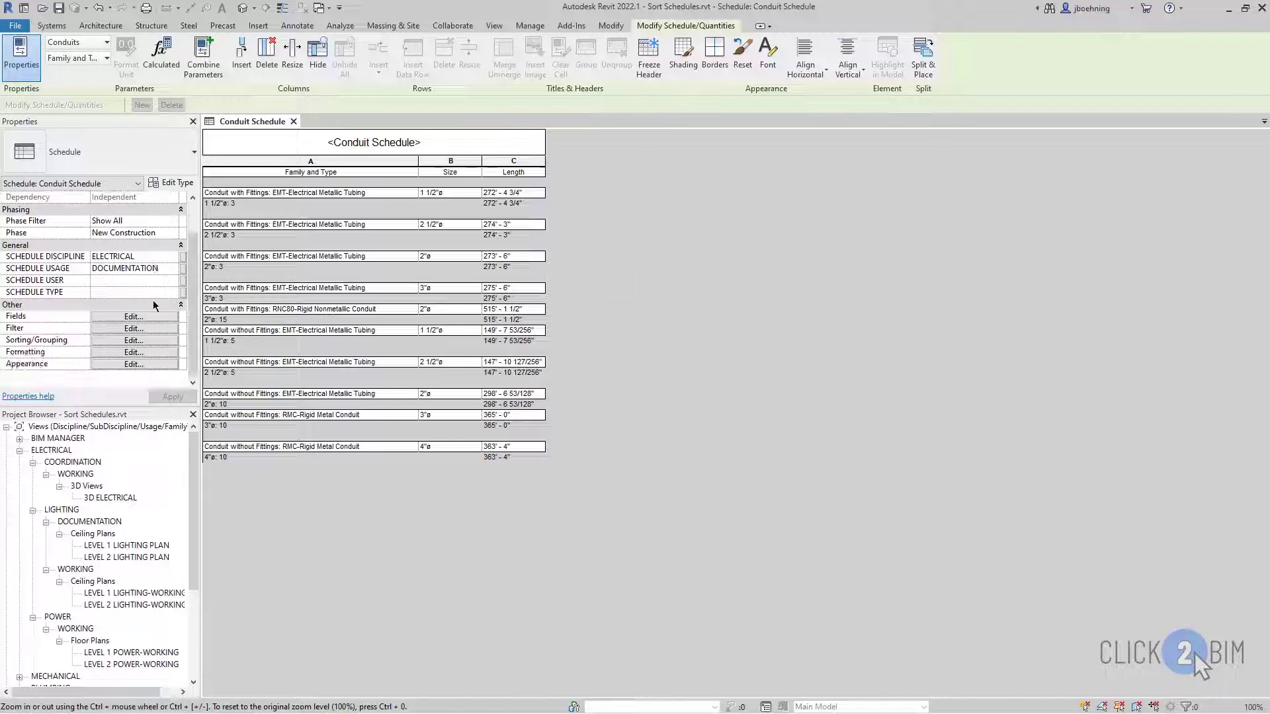
{"action": "left_click", "coordinate": [152, 352]}
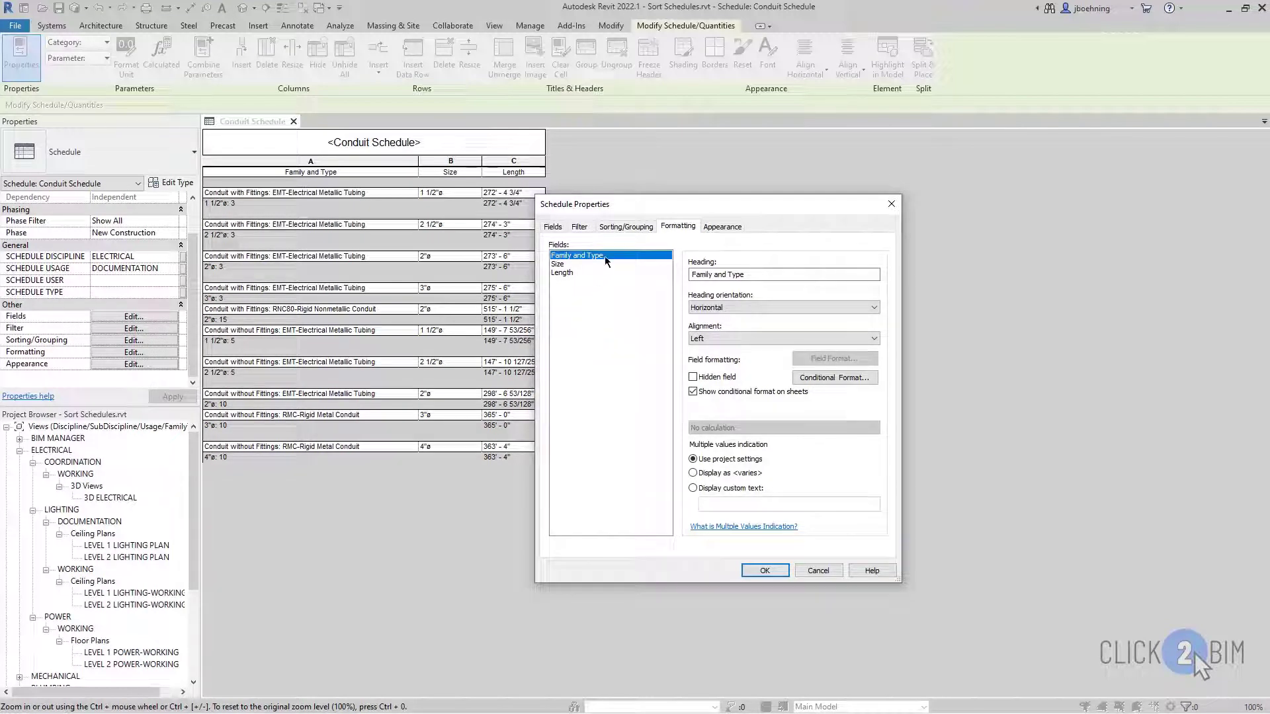
{"action": "left_click", "coordinate": [578, 264]}
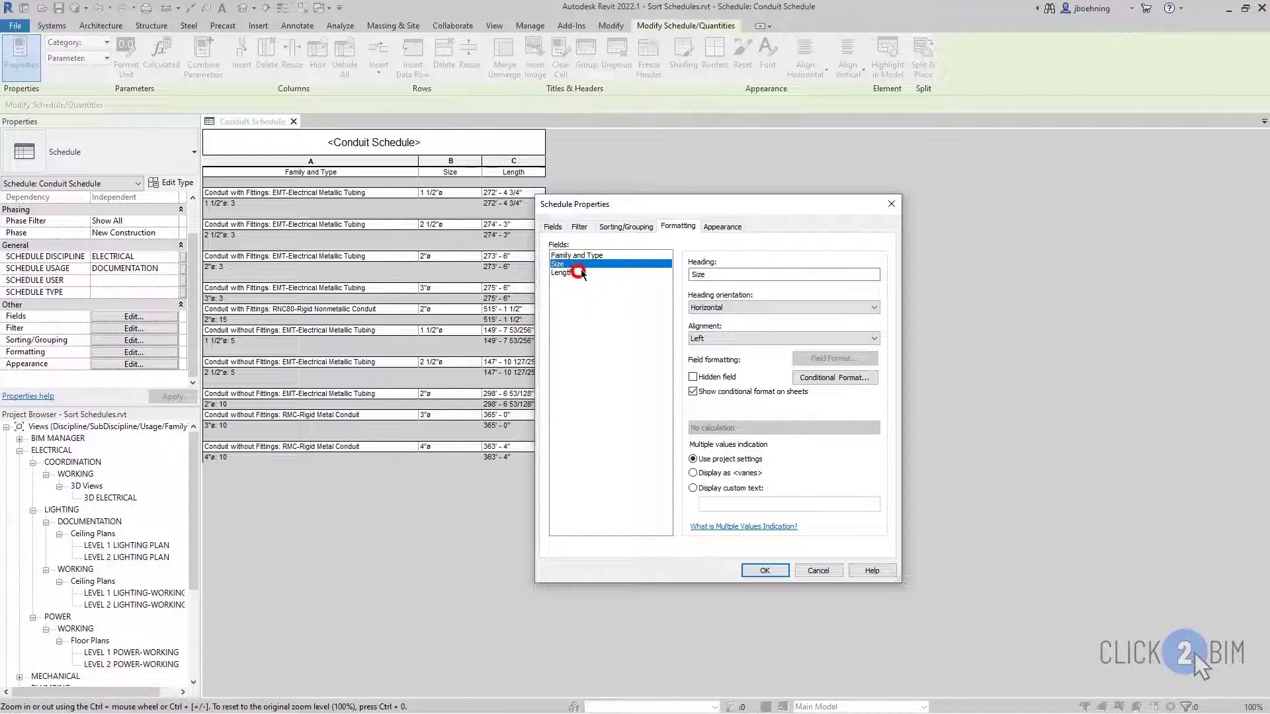
{"action": "left_click", "coordinate": [580, 273]}
{"action": "left_click", "coordinate": [582, 257]}
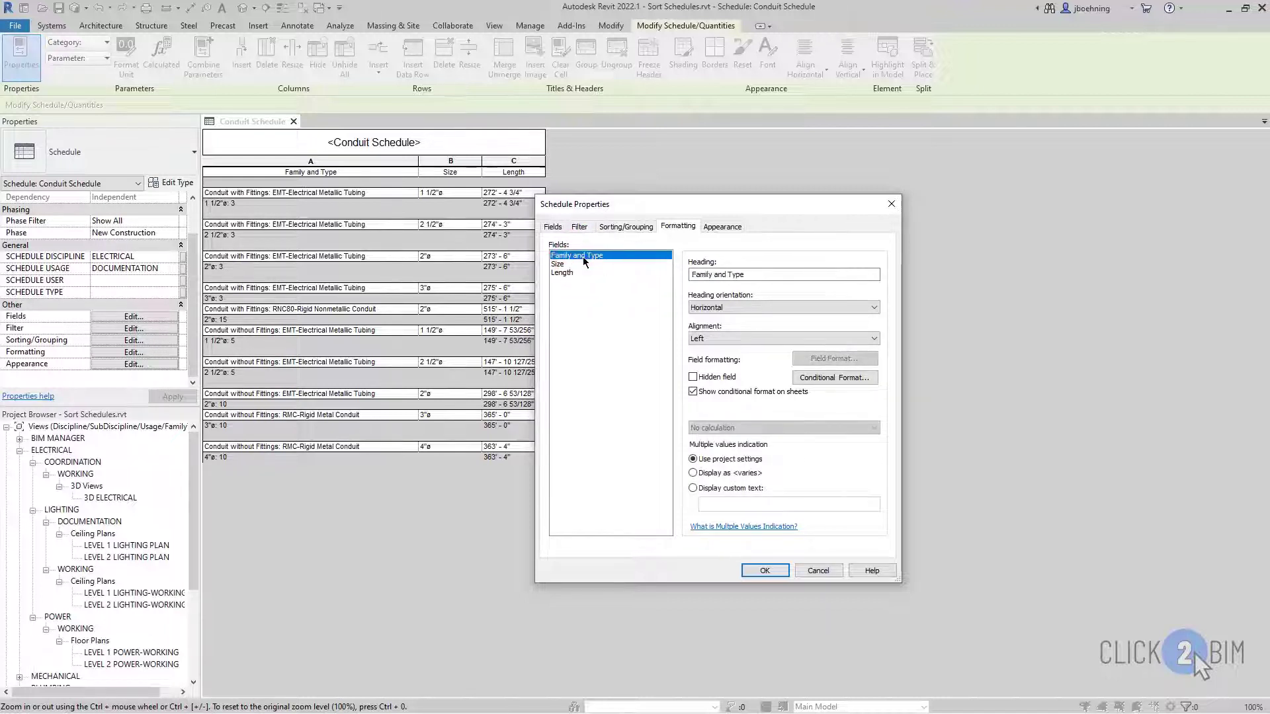
{"action": "left_click", "coordinate": [770, 275]}
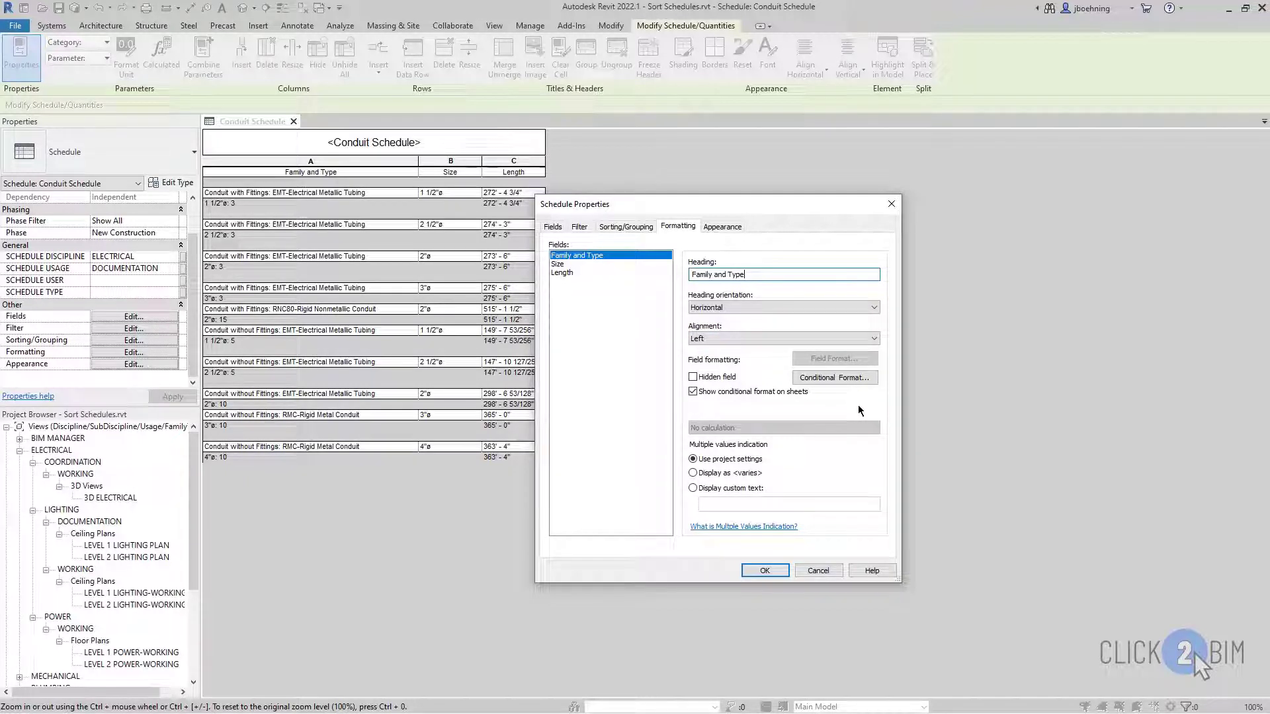
{"action": "left_click", "coordinate": [561, 266]}
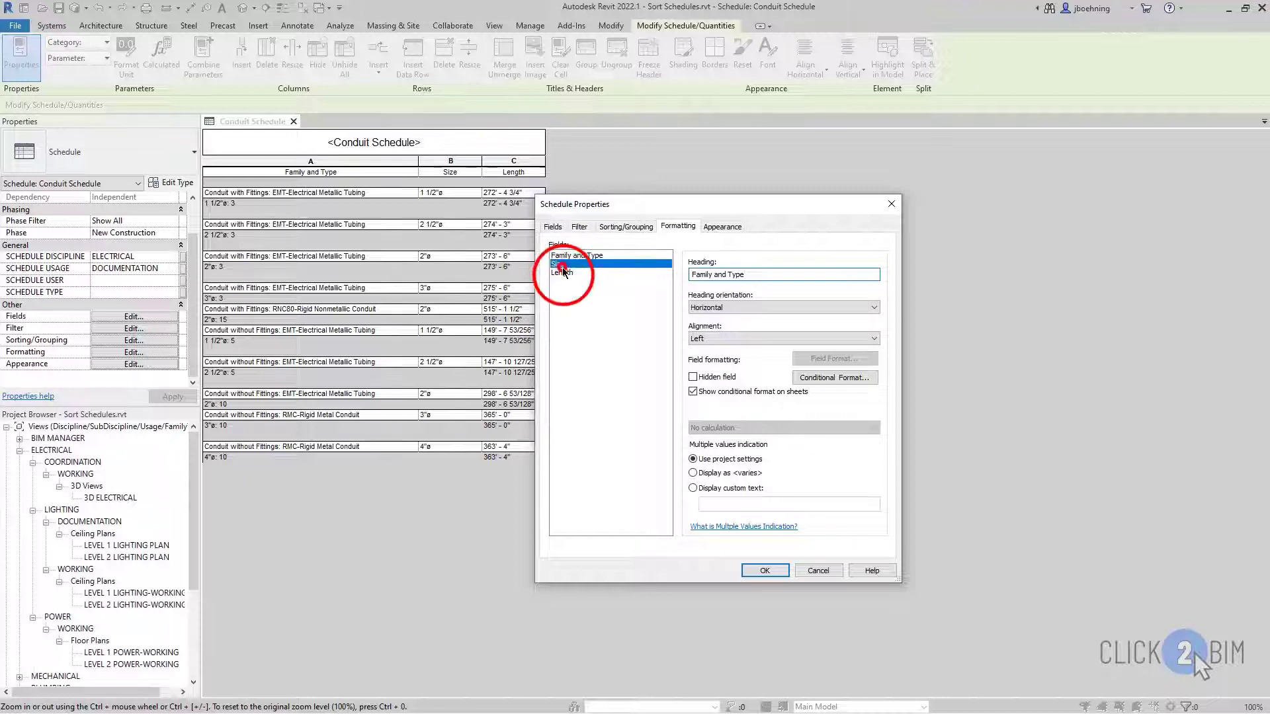
{"action": "left_click", "coordinate": [563, 273]}
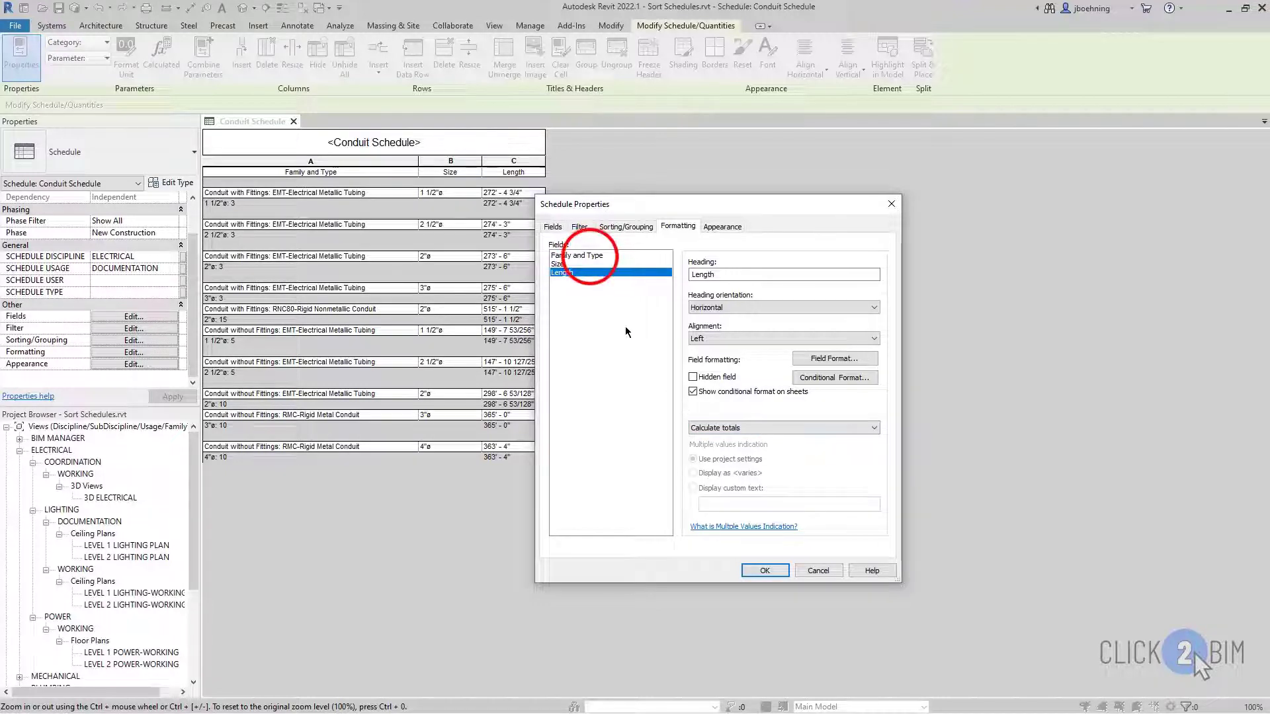
Set the Family and Type field's heading to "Conduit Type", with horizontal heading orientation
{"action": "left_click", "coordinate": [567, 256]}
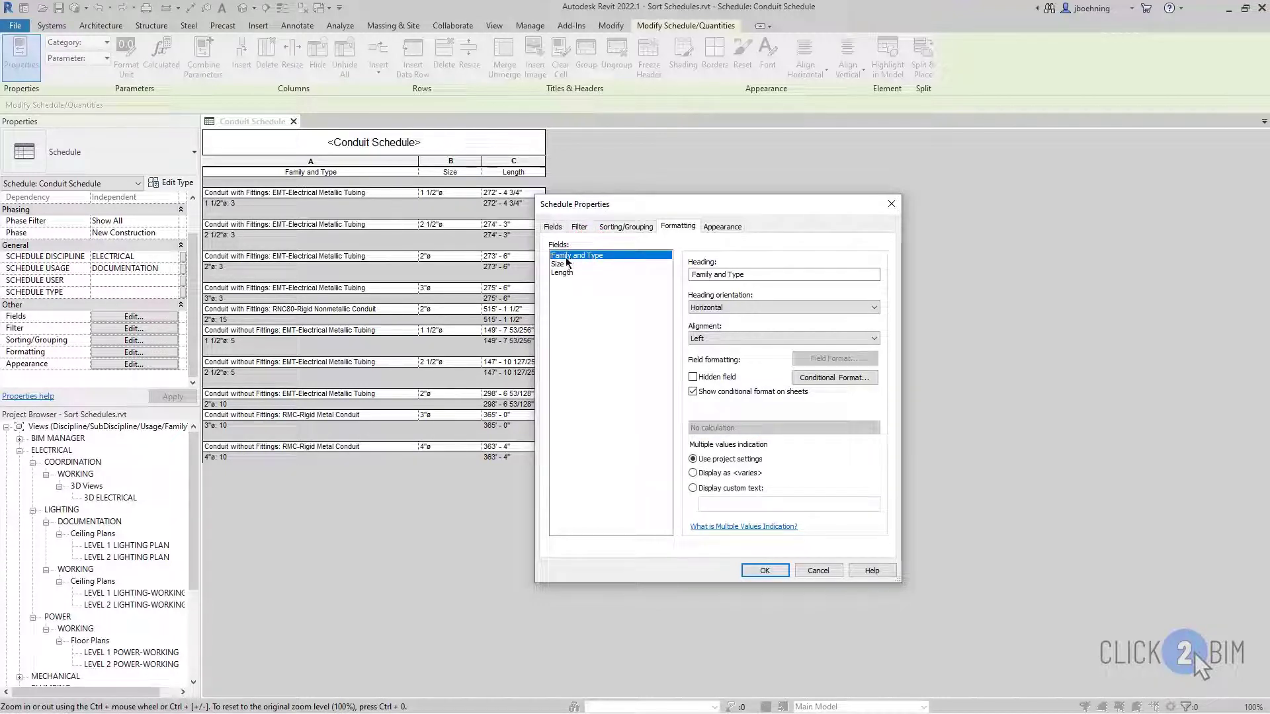
{"action": "left_click", "coordinate": [759, 273]}
{"action": "left_click_drag", "start_coordinate": [760, 274], "coordinate": [678, 277]}
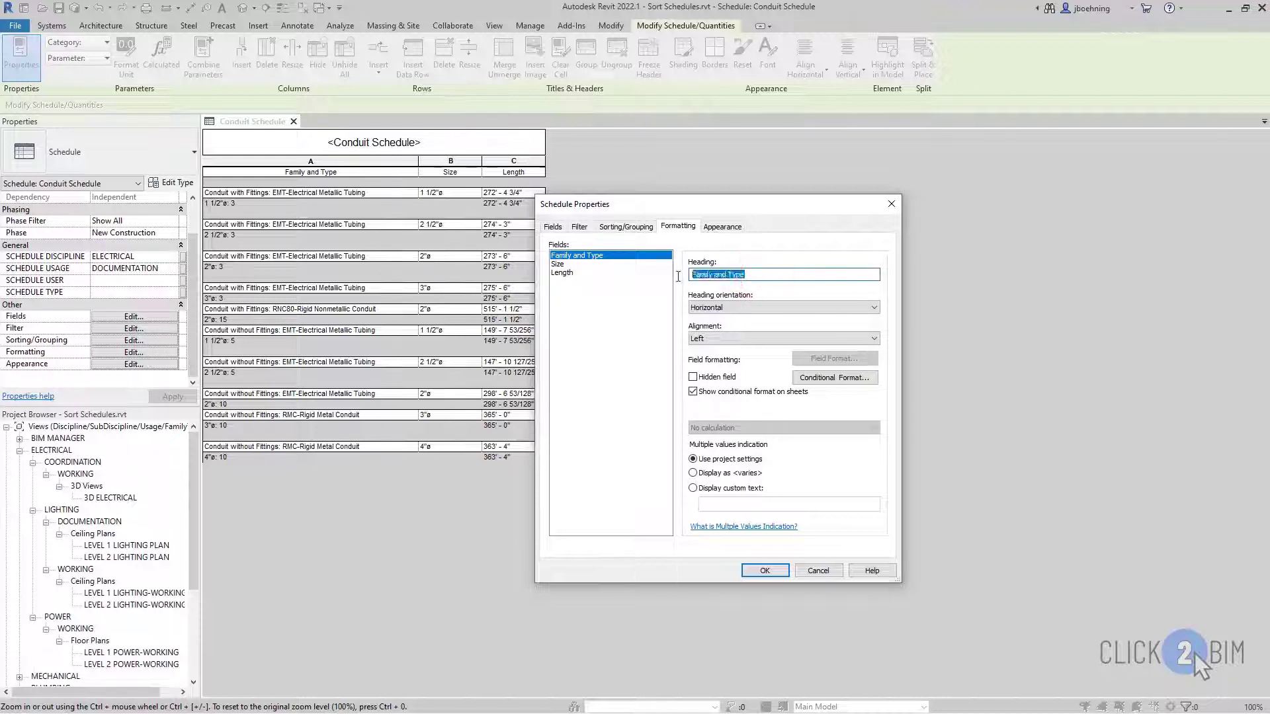
{"action": "type", "text": "Conduit"}
{"action": "left_click", "coordinate": [769, 307]}
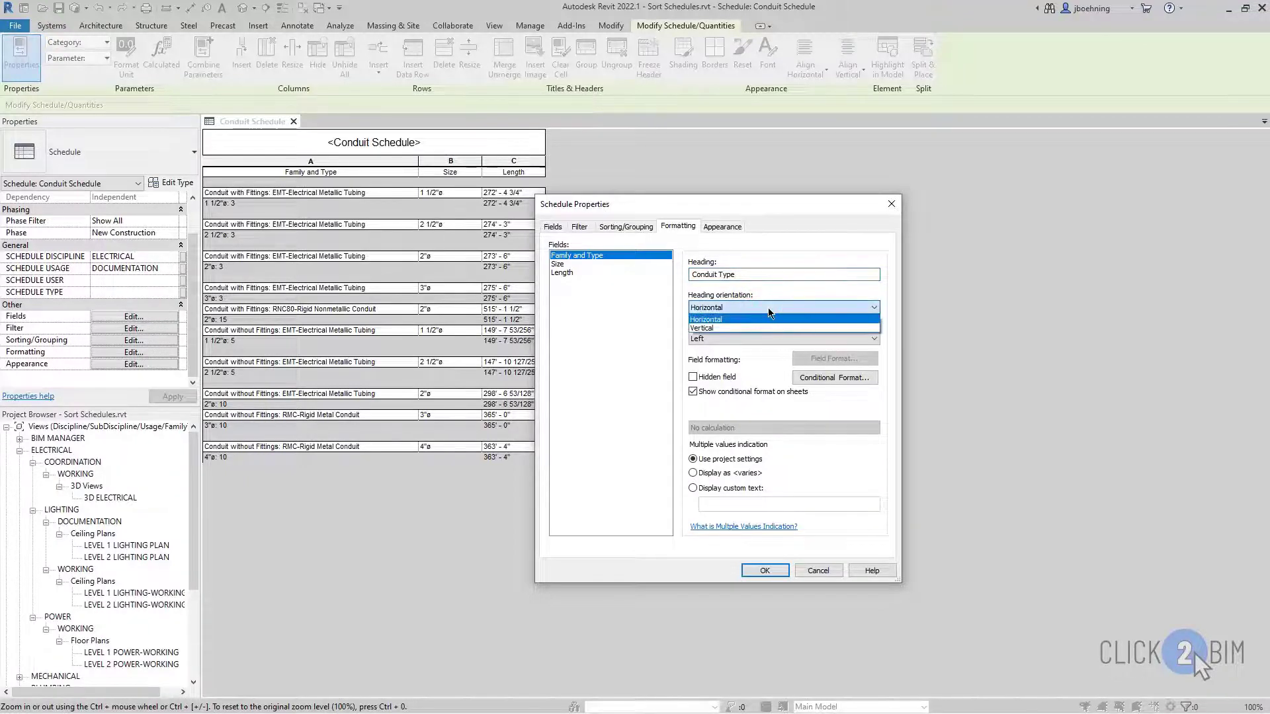
{"action": "left_click", "coordinate": [769, 311]}
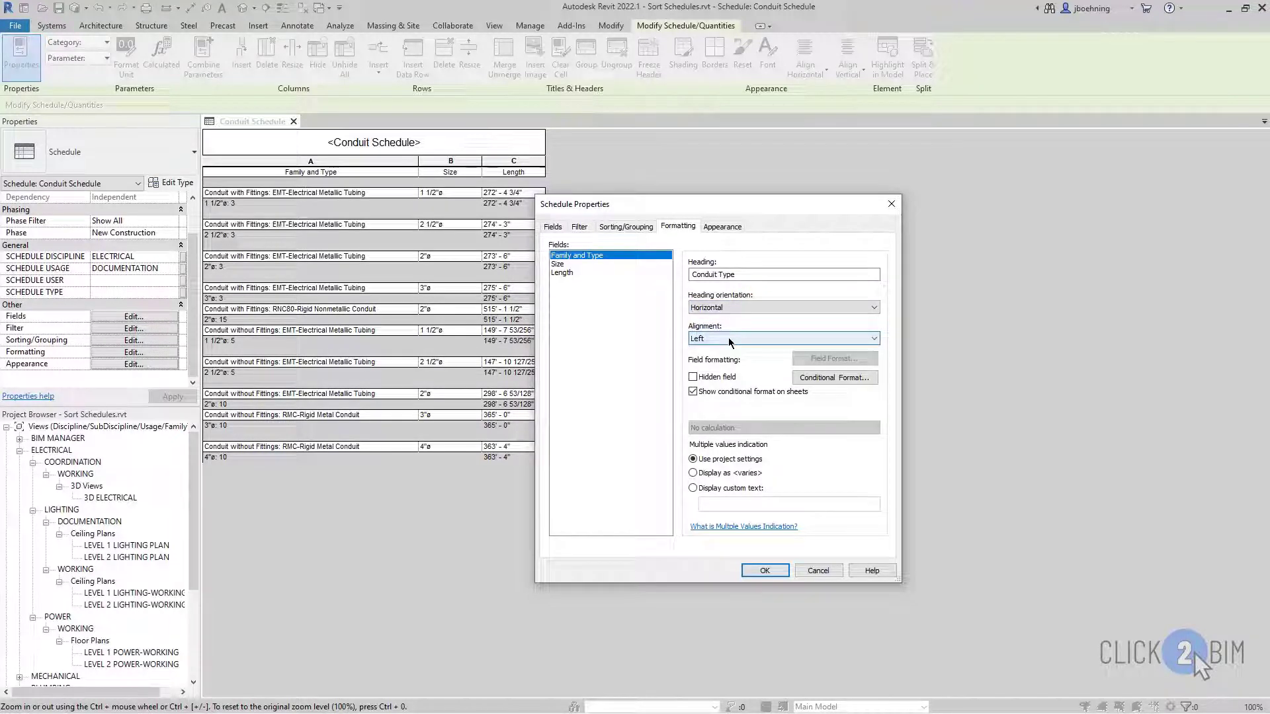
Center-align the Size and Length fields and apply the formatting to the schedule
{"action": "left_click", "coordinate": [566, 265]}
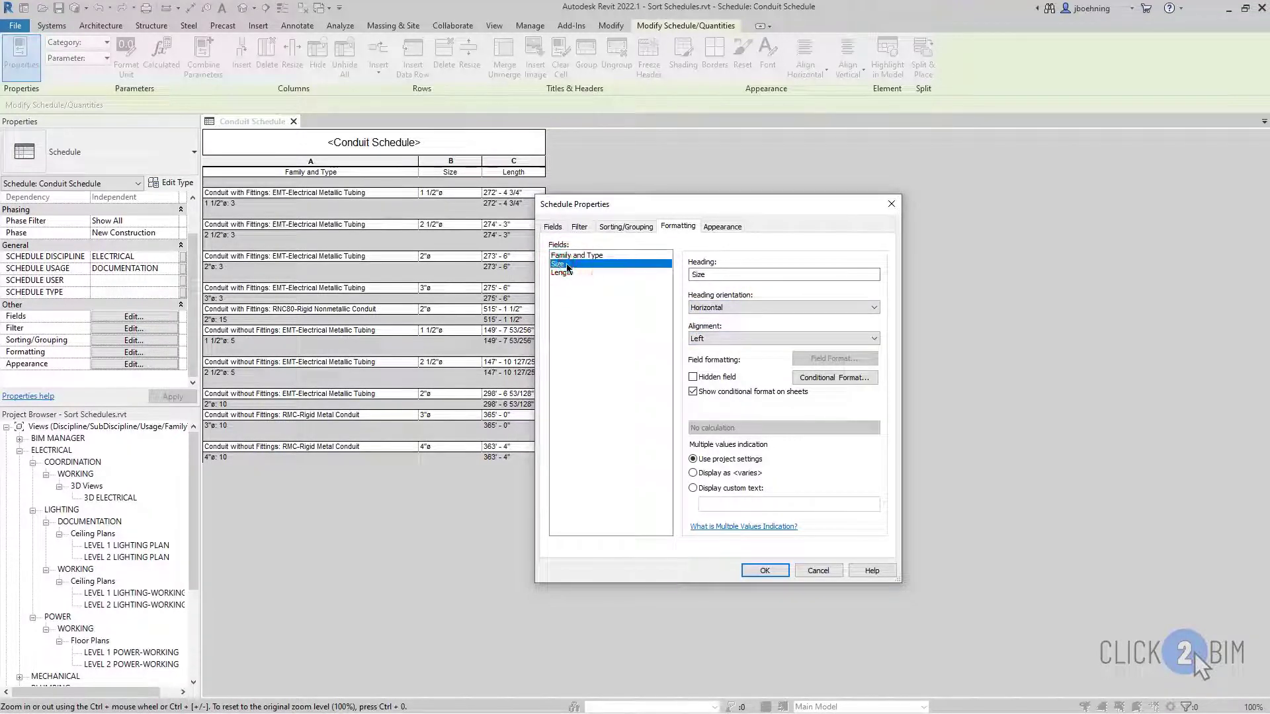
{"action": "left_click", "coordinate": [733, 339]}
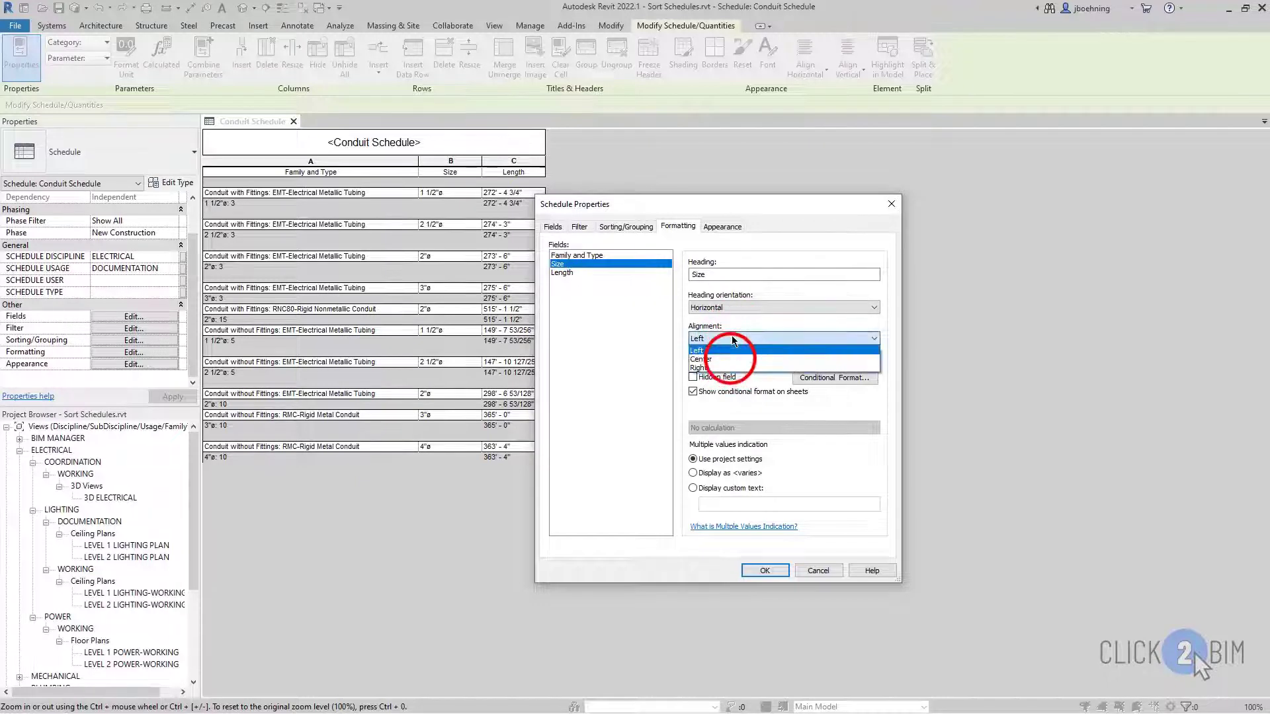
{"action": "left_click", "coordinate": [728, 359]}
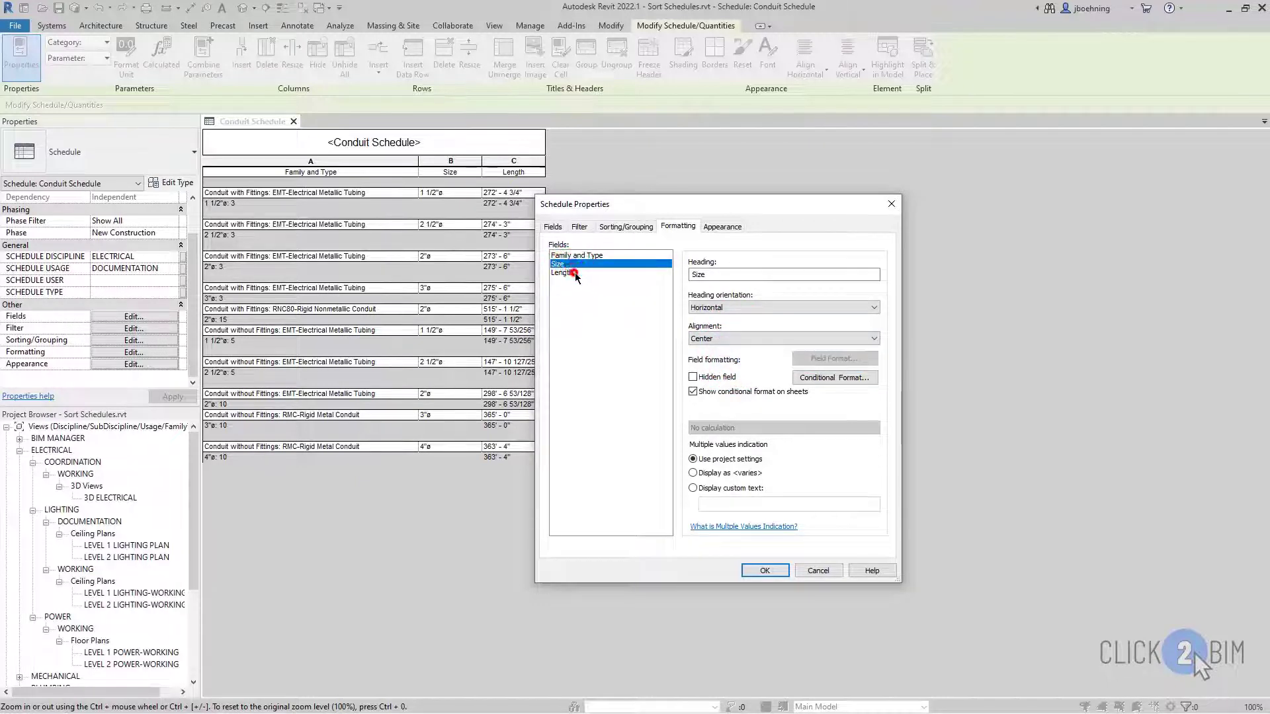
{"action": "left_click", "coordinate": [574, 273]}
{"action": "left_click", "coordinate": [733, 338]}
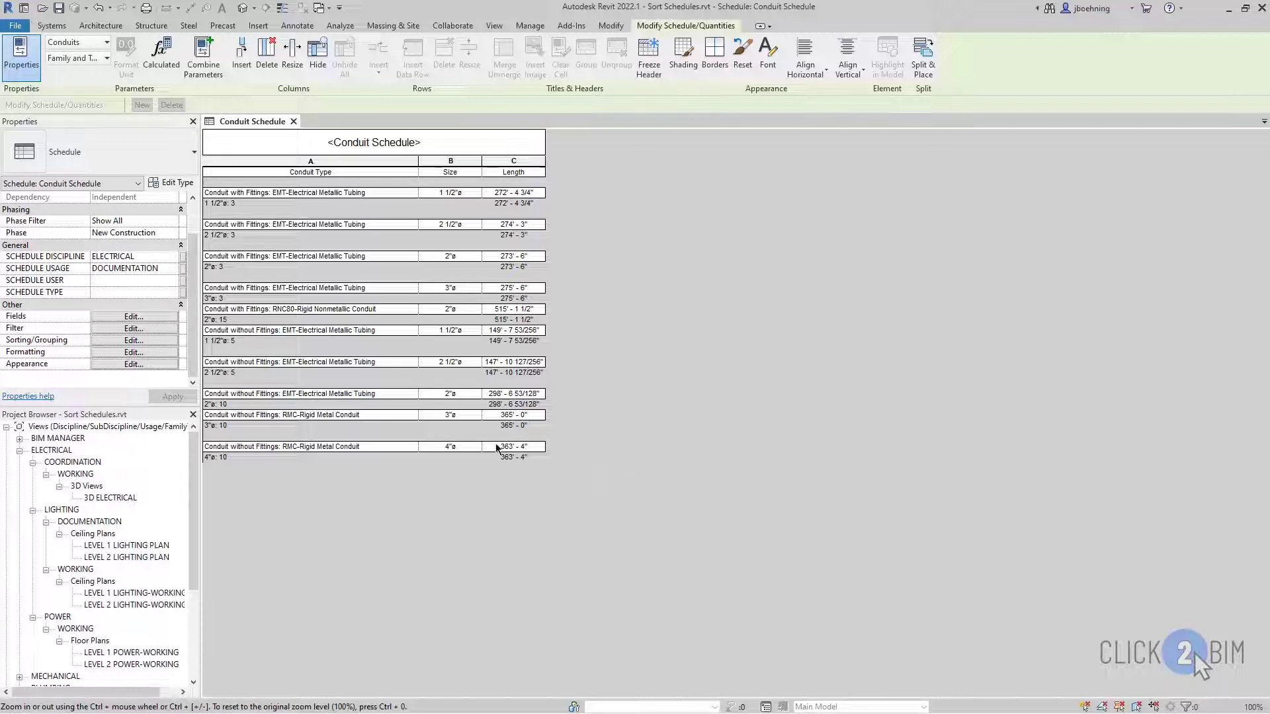
Reopen the schedule properties and add the separate Family and Type parameters to the scheduled fields
{"action": "left_click", "coordinate": [153, 352]}
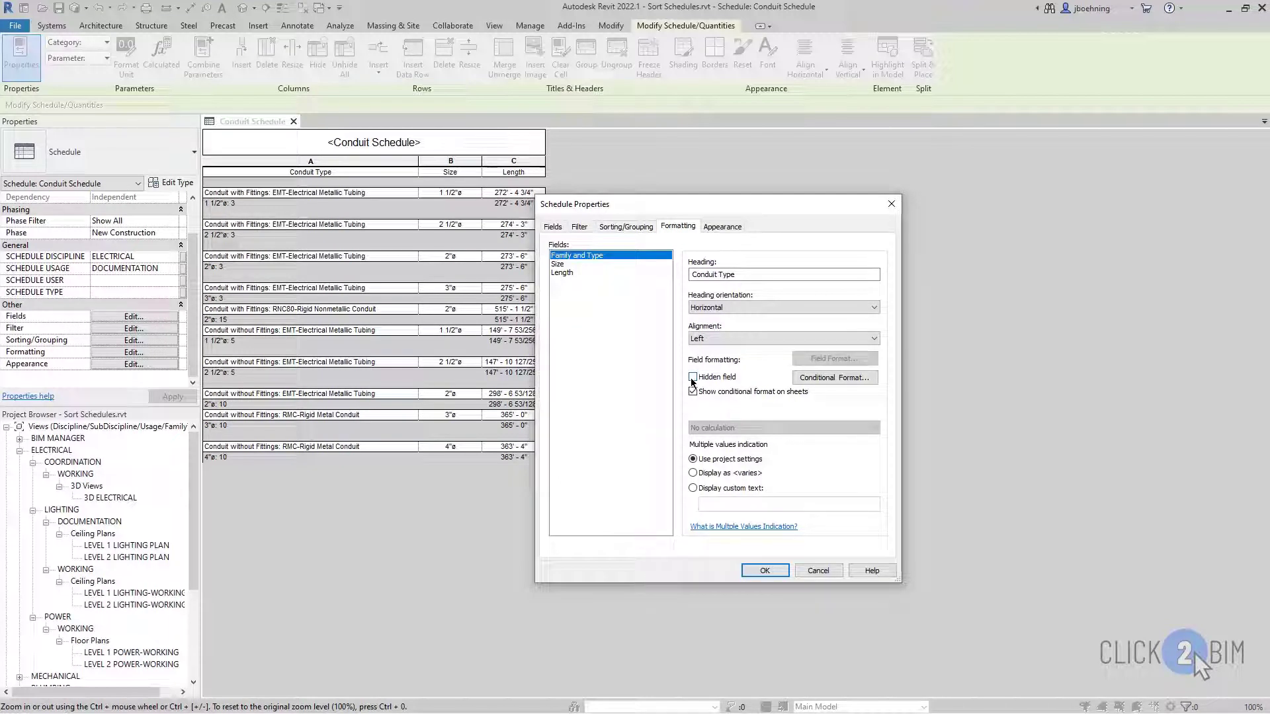
{"action": "left_click", "coordinate": [556, 228]}
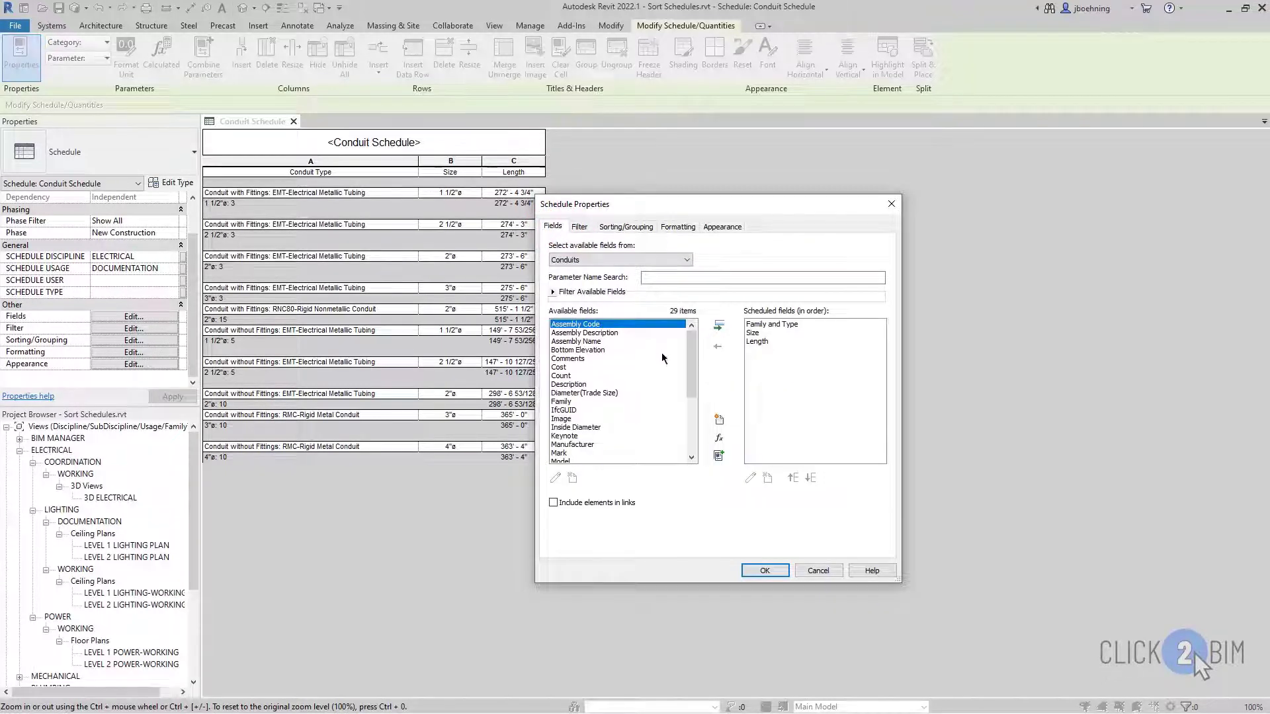
{"action": "left_click", "coordinate": [691, 354]}
{"action": "mouse_move", "coordinate": [692, 355]}
{"action": "left_mouse_down"}
{"action": "mouse_move", "coordinate": [689, 429]}
{"action": "mouse_move", "coordinate": [689, 355]}
{"action": "left_mouse_up"}
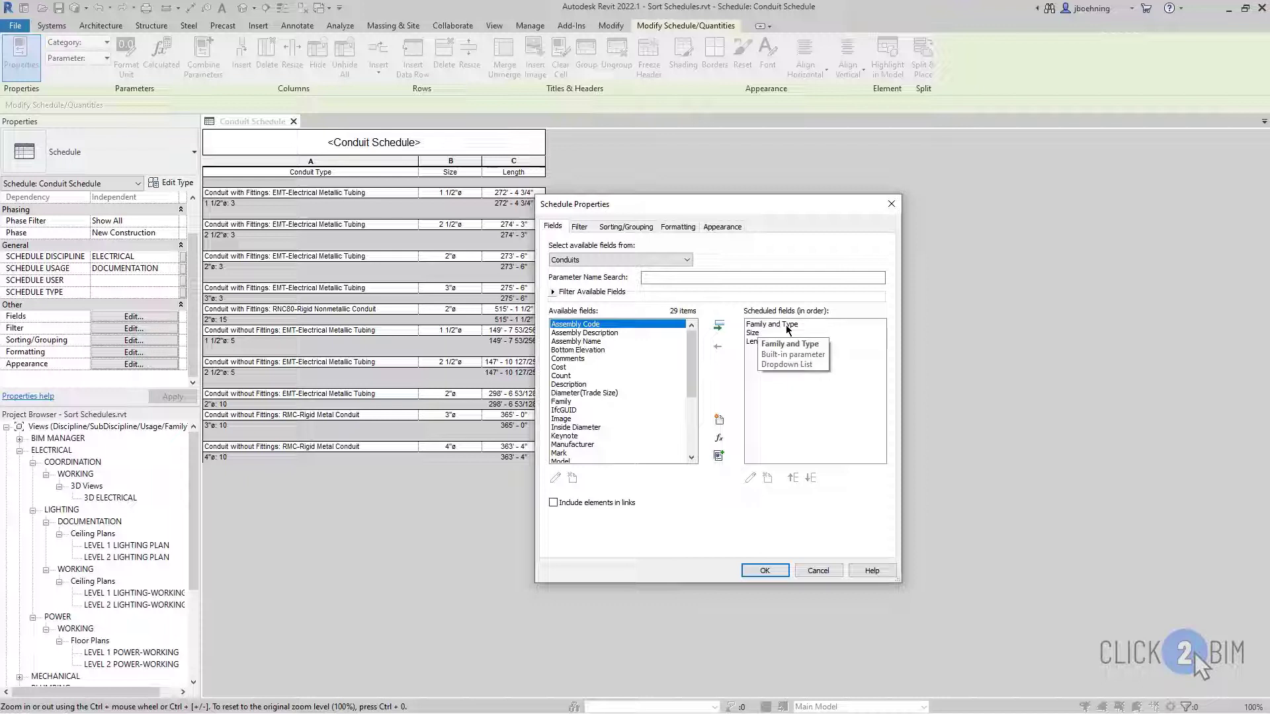
{"action": "left_click", "coordinate": [567, 402]}
{"action": "double_click", "coordinate": [566, 403]}
{"action": "mouse_move", "coordinate": [691, 372]}
{"action": "left_mouse_down"}
{"action": "mouse_move", "coordinate": [691, 424]}
{"action": "mouse_move", "coordinate": [688, 364]}
{"action": "left_mouse_up"}
{"action": "double_click", "coordinate": [559, 410]}
Reorder the scheduled fields so that Family is first and Type is second
{"action": "left_click", "coordinate": [757, 350]}
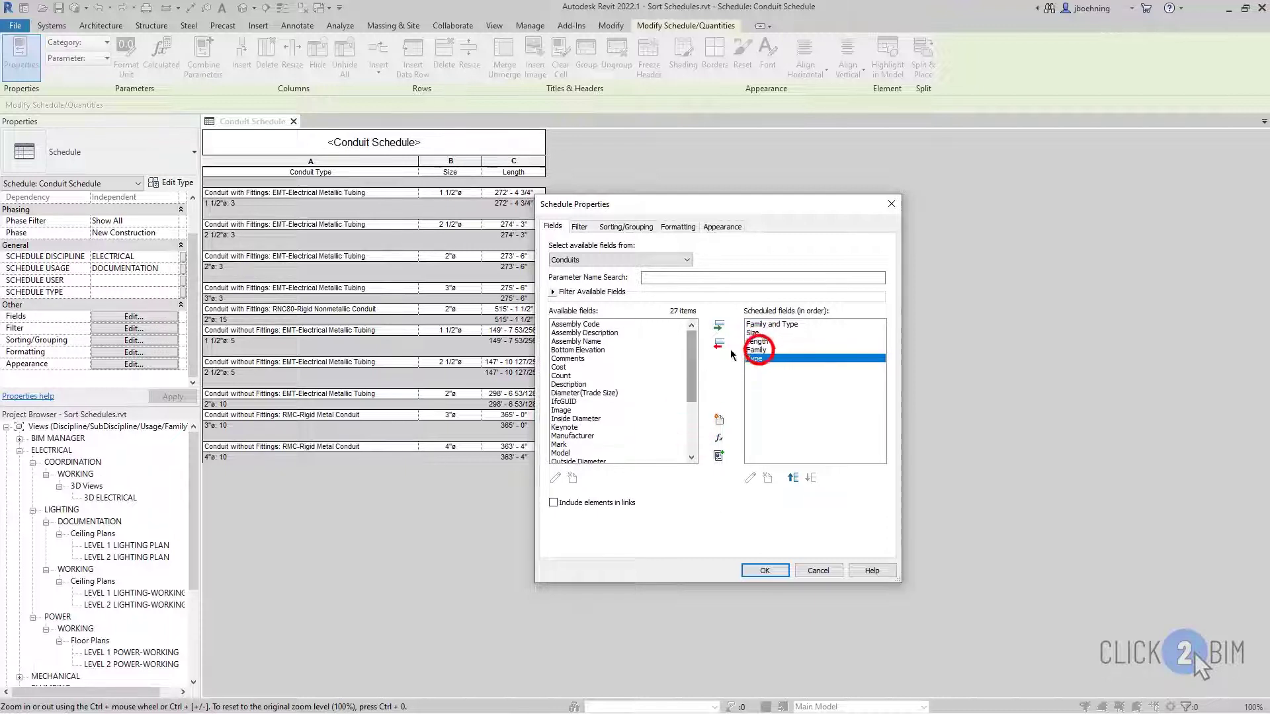
{"action": "left_click", "coordinate": [792, 478]}
{"action": "left_click", "coordinate": [791, 477]}
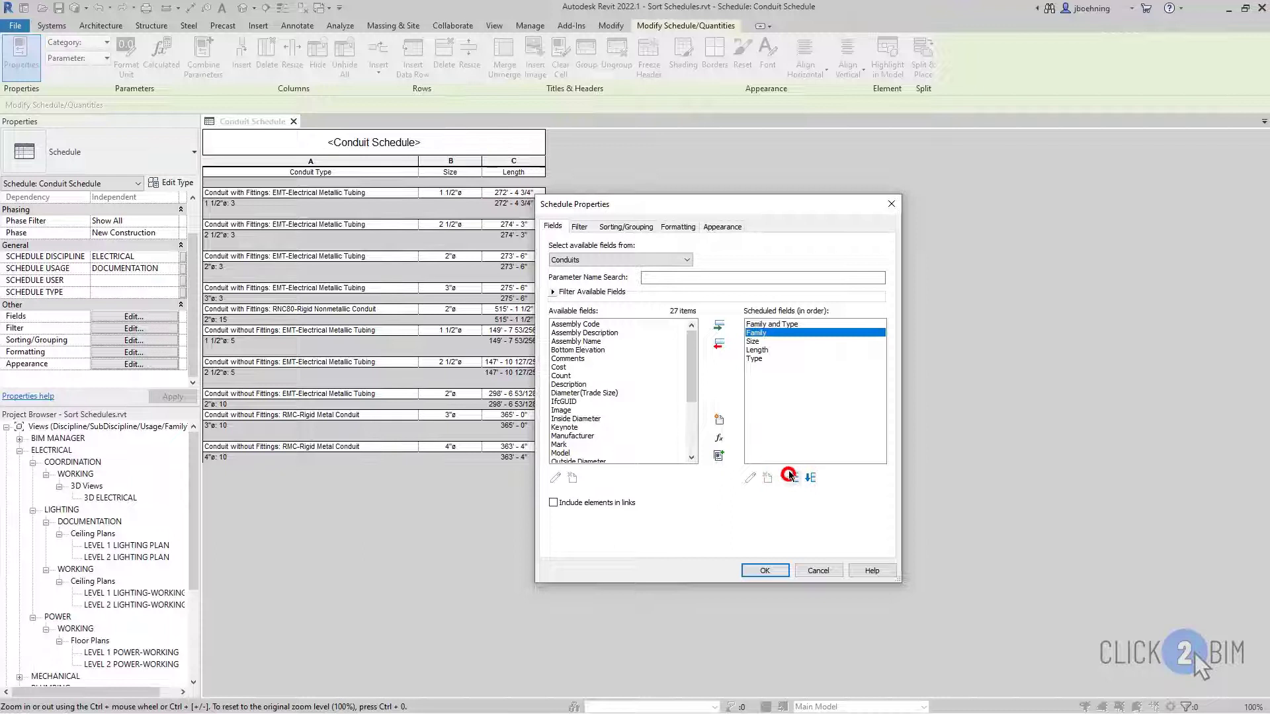
{"action": "left_click", "coordinate": [792, 477]}
{"action": "left_click", "coordinate": [755, 359]}
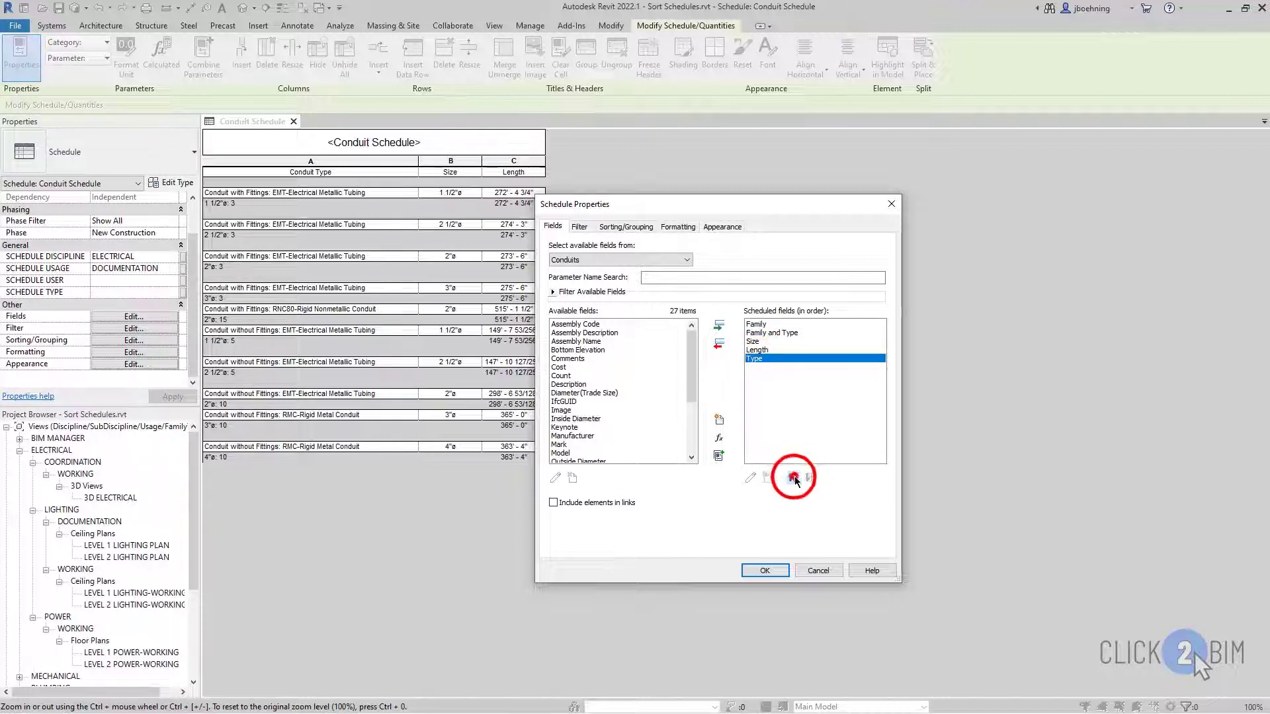
{"action": "left_click", "coordinate": [793, 478]}
{"action": "left_click", "coordinate": [793, 478]}
{"action": "left_click", "coordinate": [793, 478]}
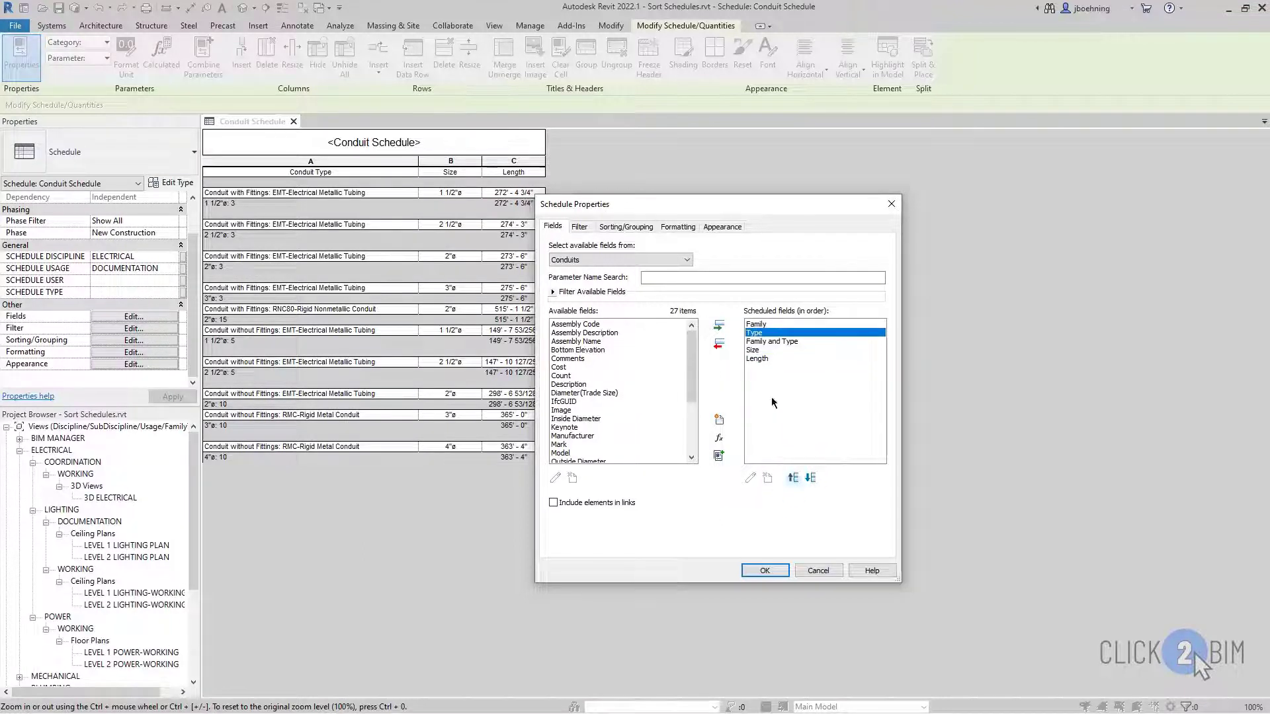
Remove the combined Family and Type field from the scheduled fields
{"action": "left_click", "coordinate": [782, 342]}
{"action": "left_click", "coordinate": [719, 343]}
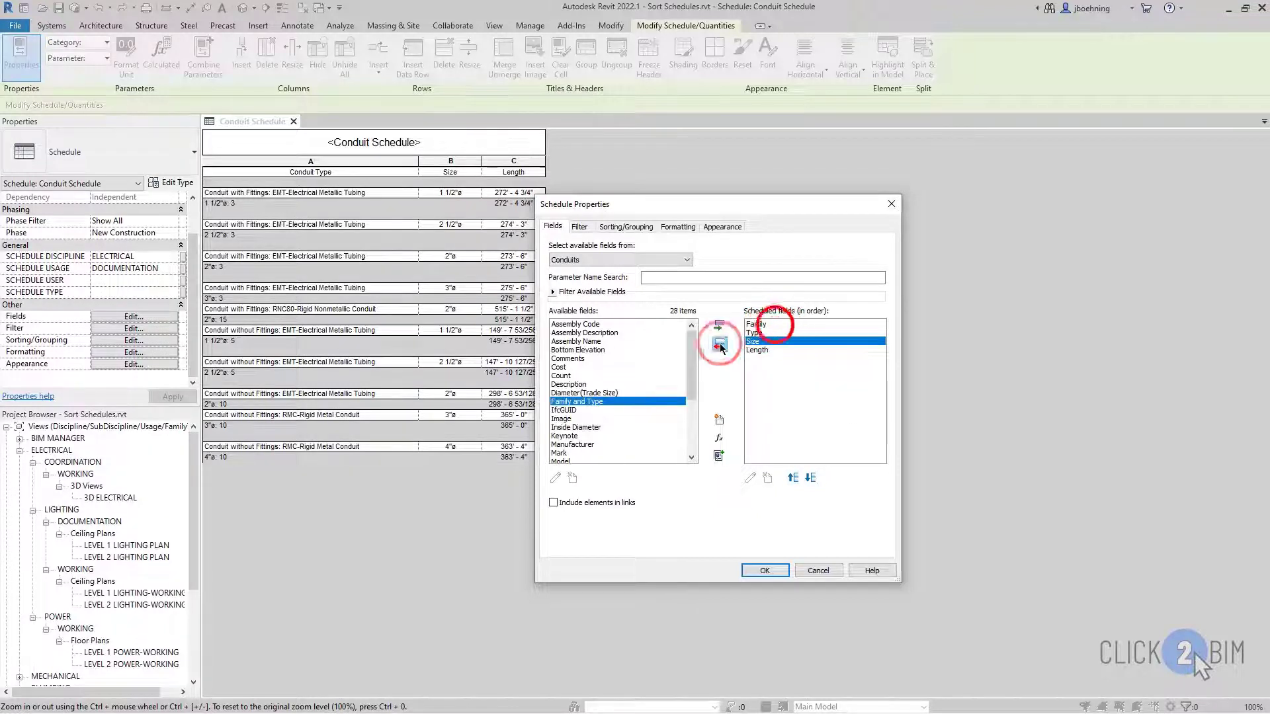
{"action": "left_click", "coordinate": [775, 325]}
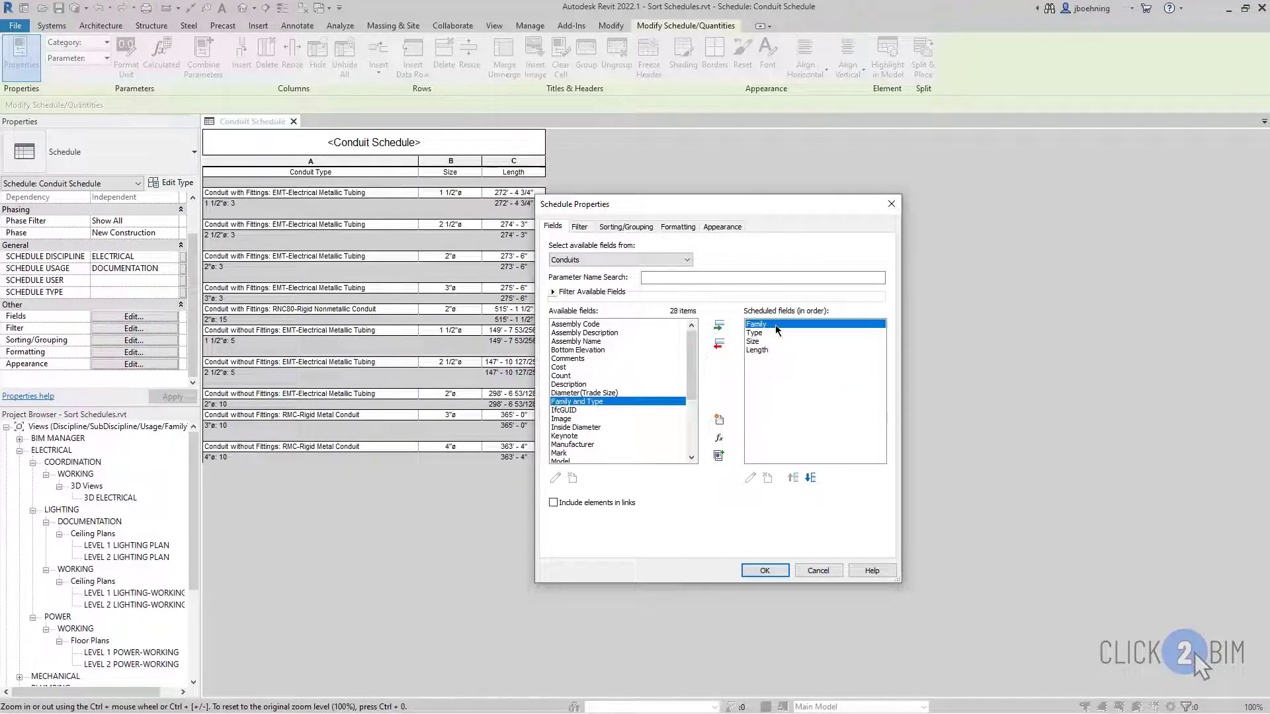
Sort the schedule by Family, then Type, then Size, with the footer disabled for Family and enabled for Size
{"action": "left_click", "coordinate": [609, 227]}
{"action": "left_click", "coordinate": [654, 248]}
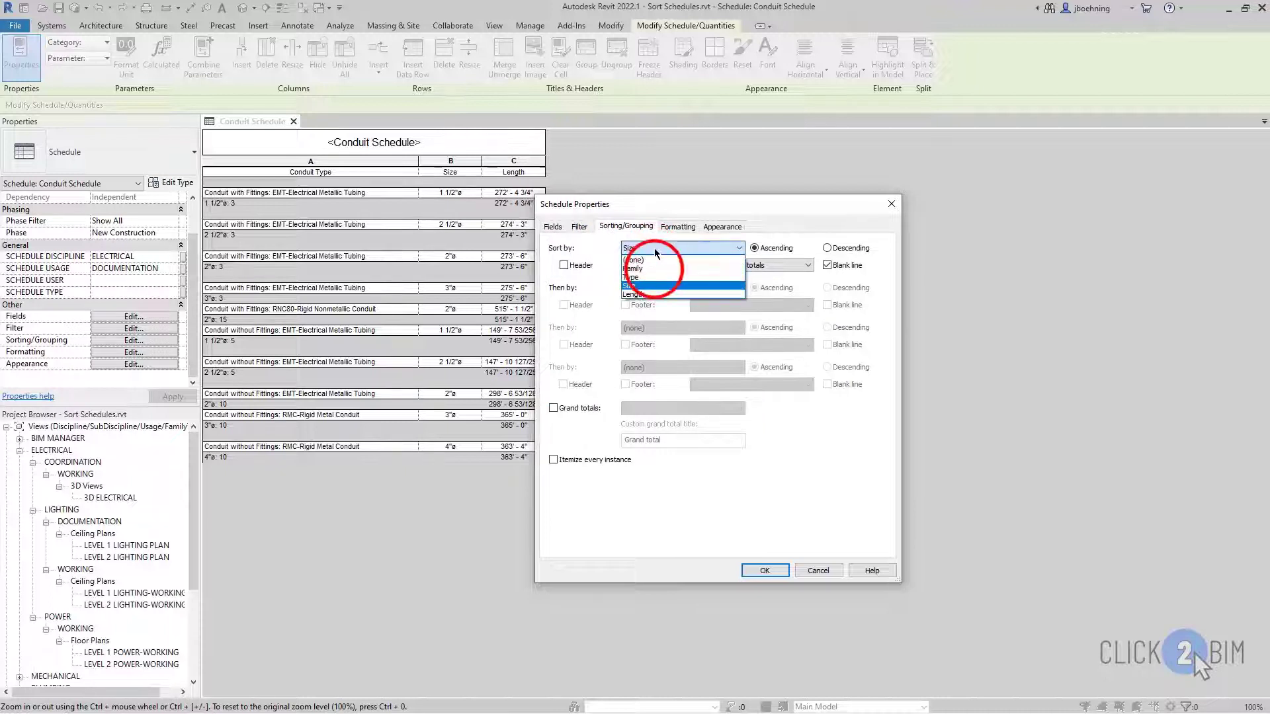
{"action": "left_click", "coordinate": [655, 269]}
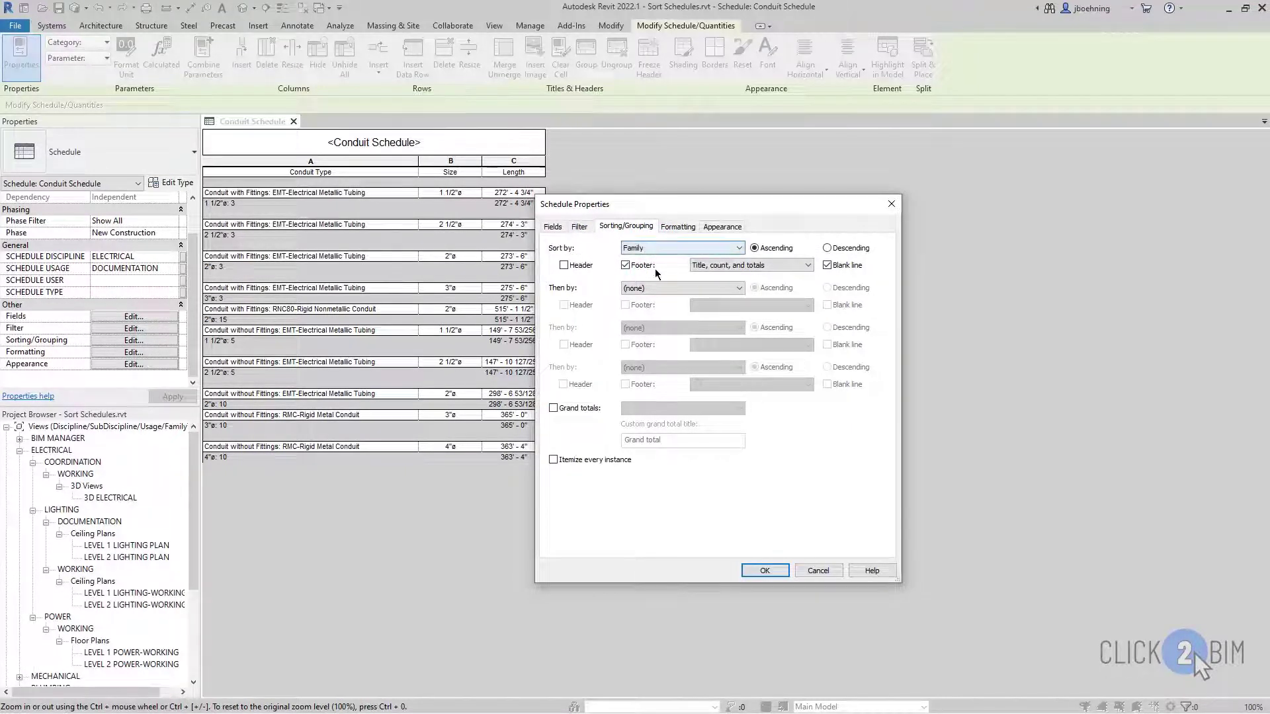
{"action": "left_click", "coordinate": [661, 289]}
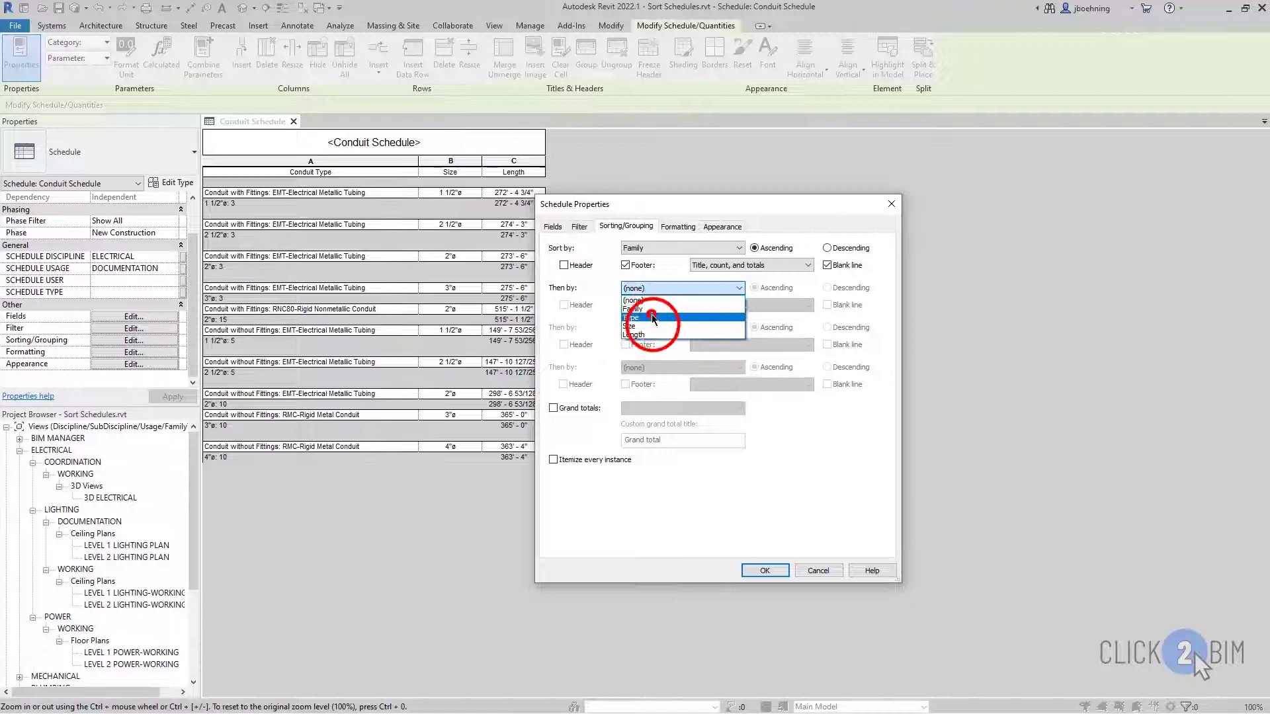
{"action": "left_click", "coordinate": [654, 320]}
{"action": "left_click", "coordinate": [654, 327]}
{"action": "left_click", "coordinate": [659, 367]}
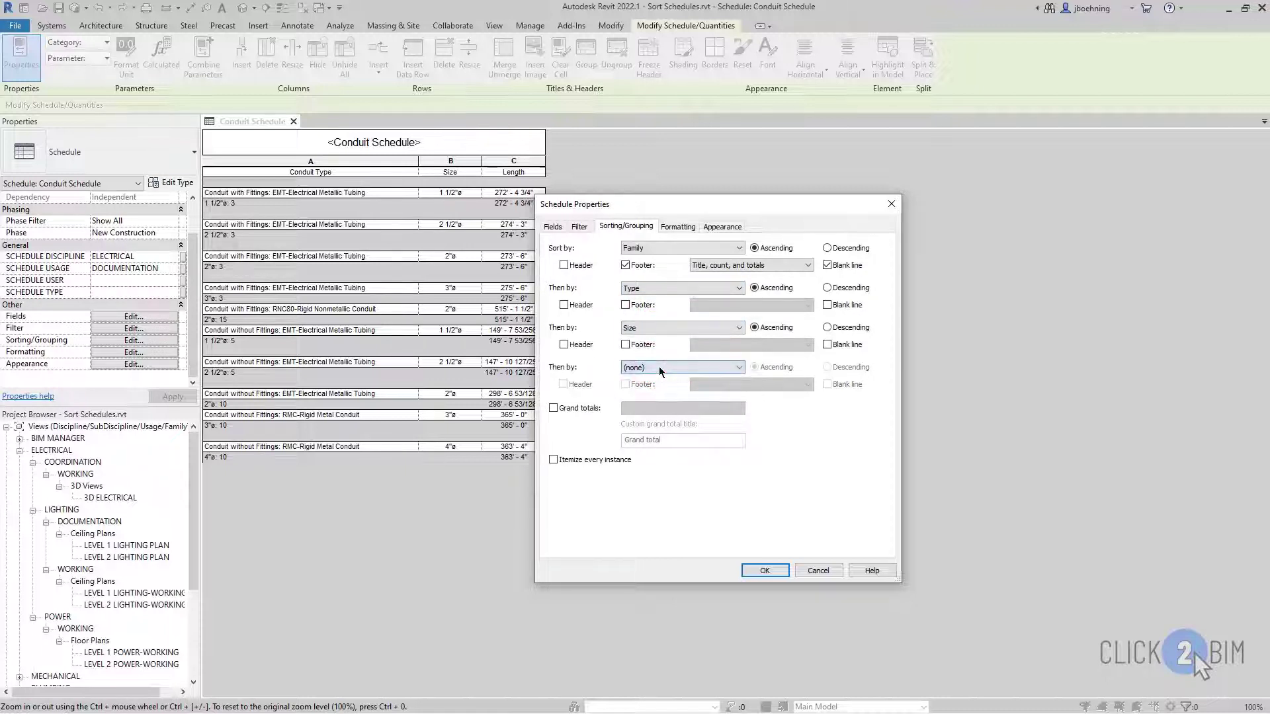
{"action": "left_click", "coordinate": [625, 266]}
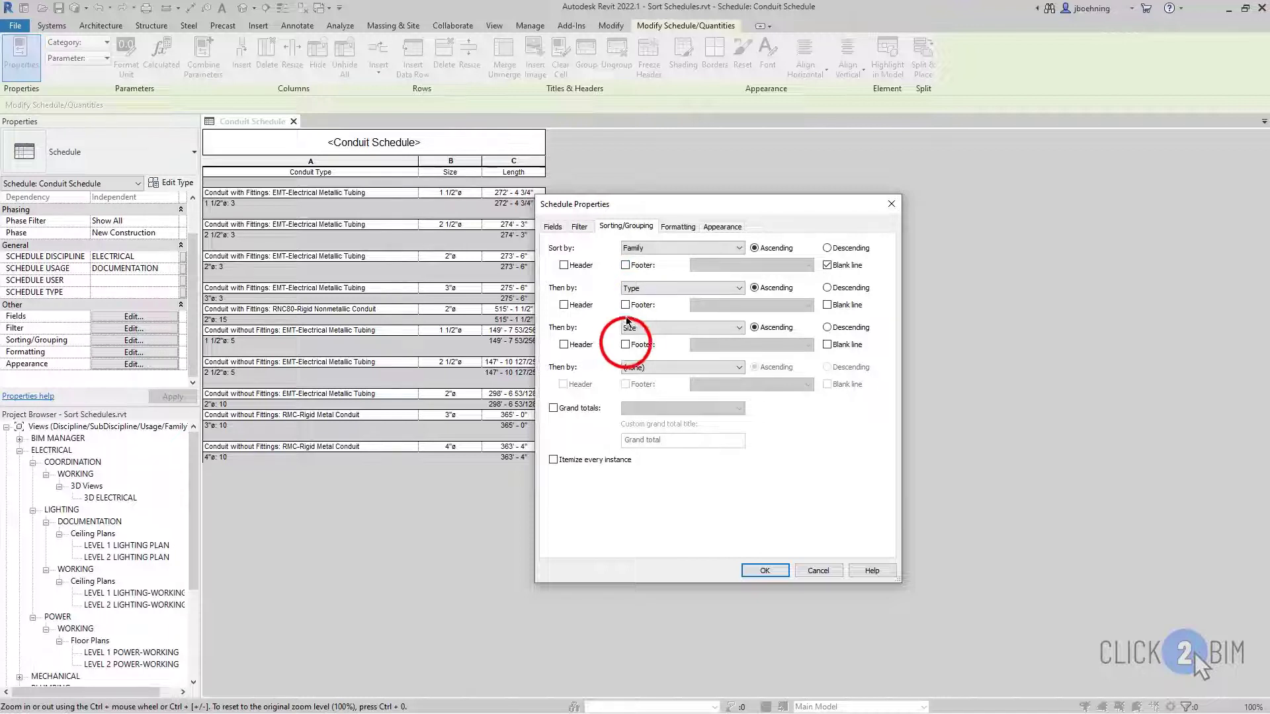
{"action": "left_click", "coordinate": [625, 344]}
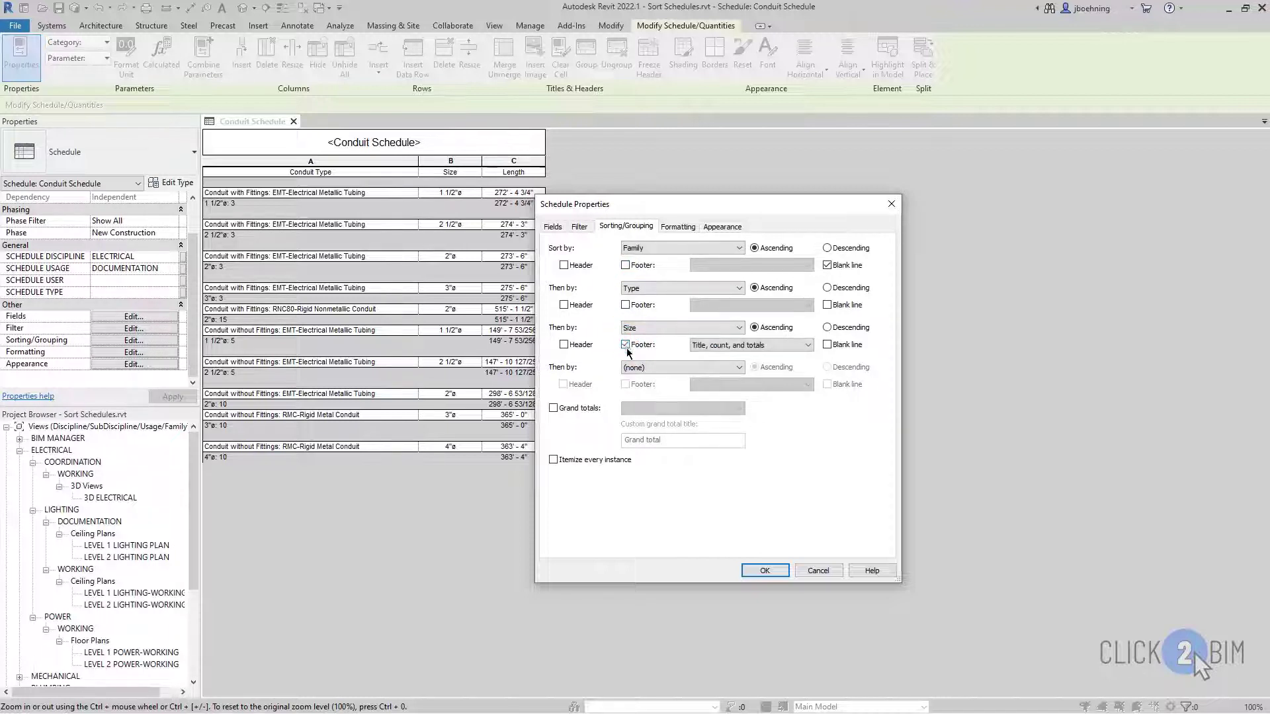
Make Family a hidden field and apply the changes to the schedule
{"action": "left_click", "coordinate": [678, 227]}
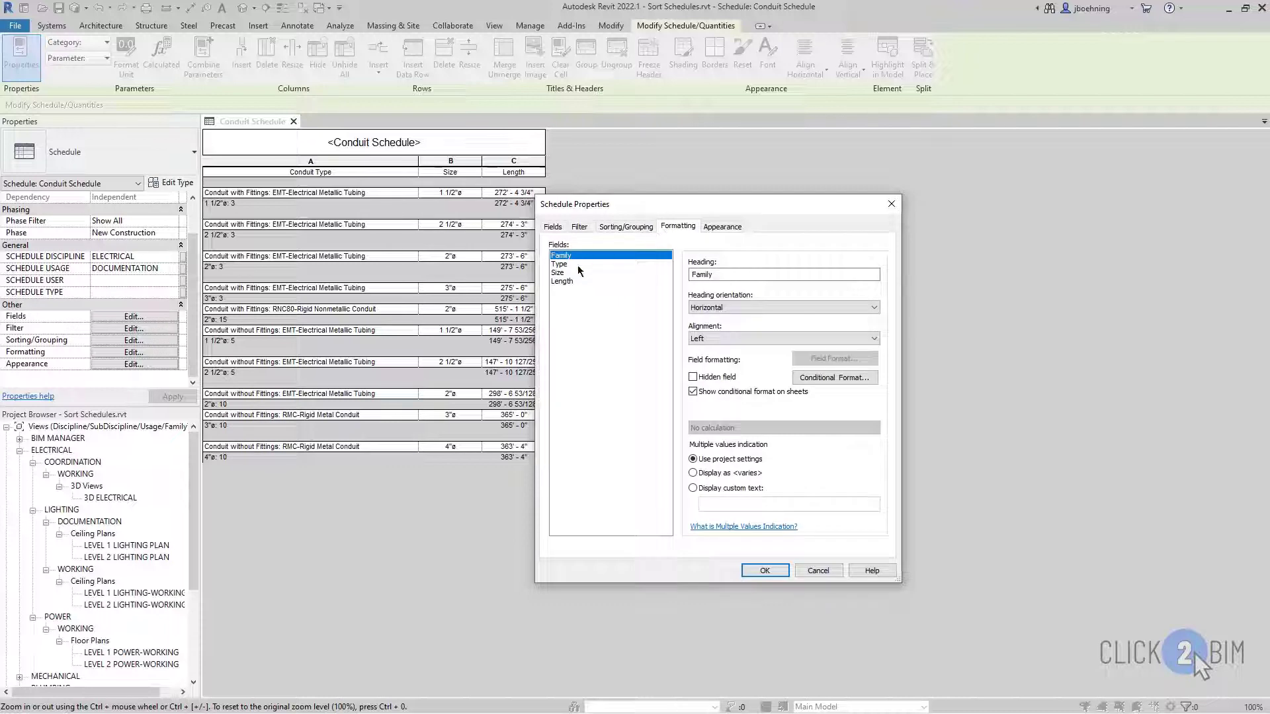
{"action": "left_click", "coordinate": [694, 379]}
{"action": "left_click", "coordinate": [765, 570]}
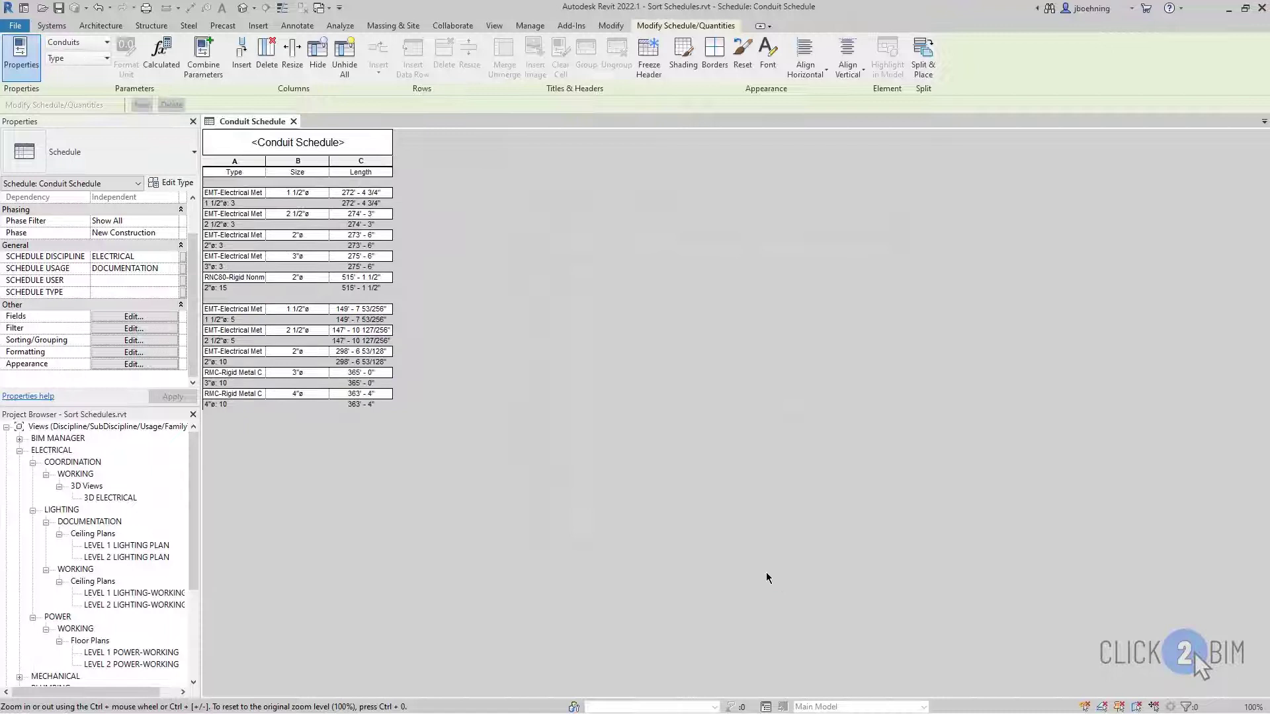
Widen the schedule's Type and Length columns to fit their contents
{"action": "left_click_drag", "start_coordinate": [265, 162], "coordinate": [330, 162]}
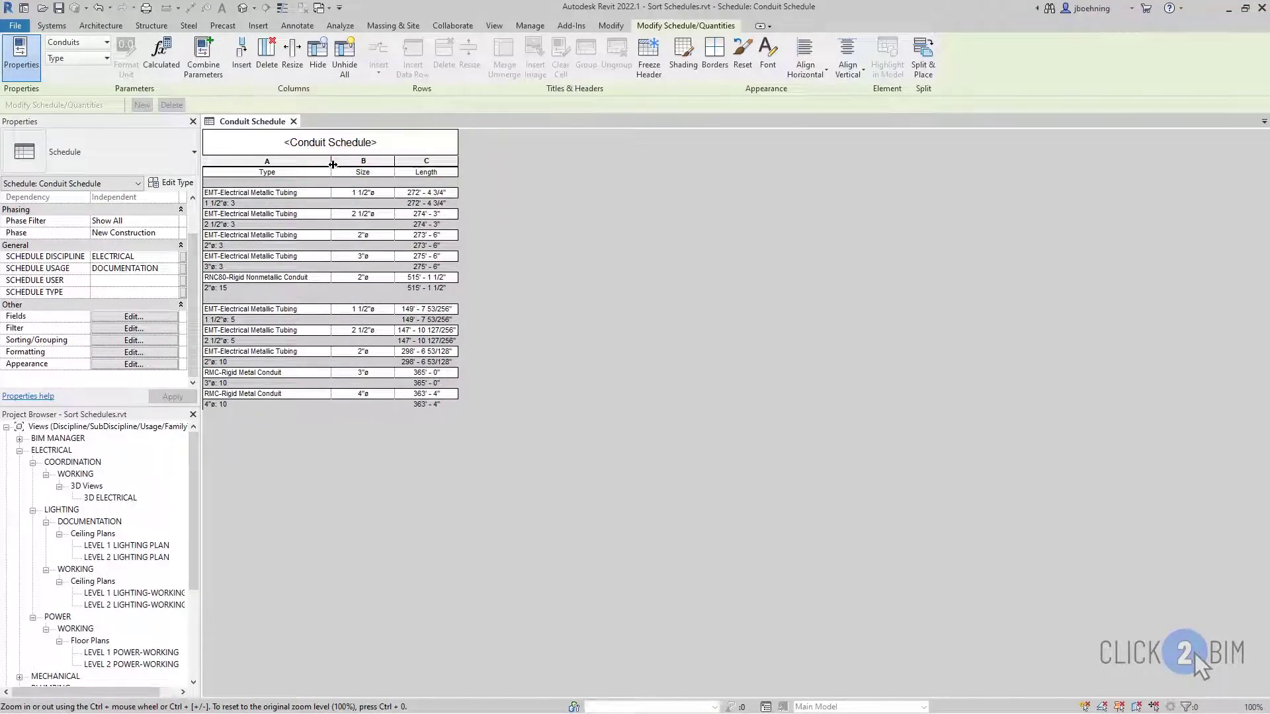
{"action": "left_click_drag", "start_coordinate": [458, 162], "coordinate": [494, 162]}
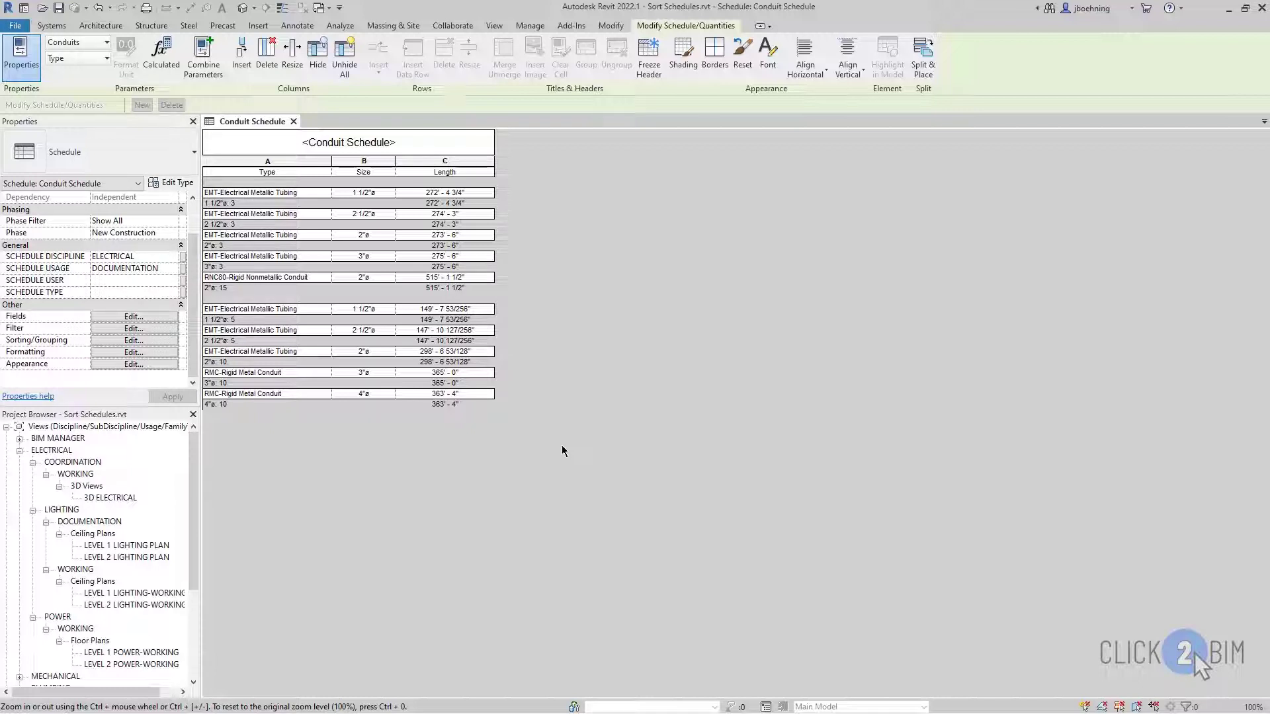
Override the project settings for the Length field's format, keeping feet and fractional inches and rounding to the nearest 1", and apply it
{"action": "left_click", "coordinate": [134, 352]}
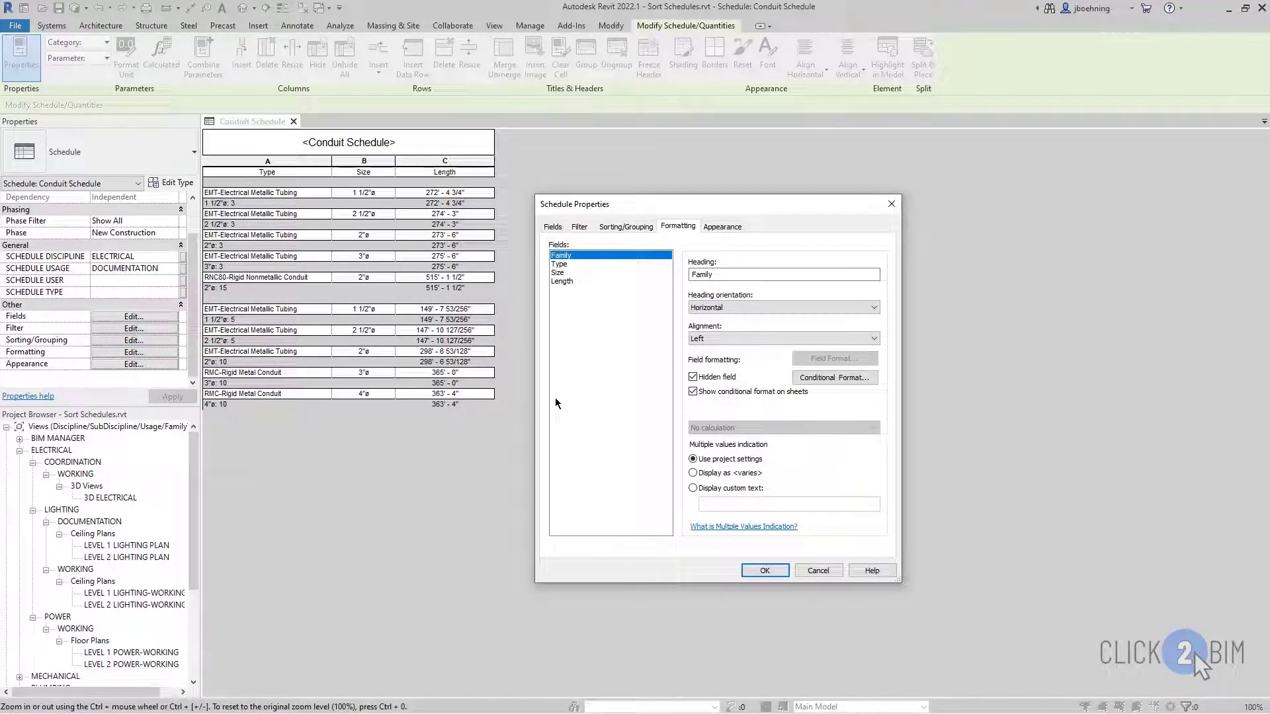
{"action": "left_click", "coordinate": [567, 282]}
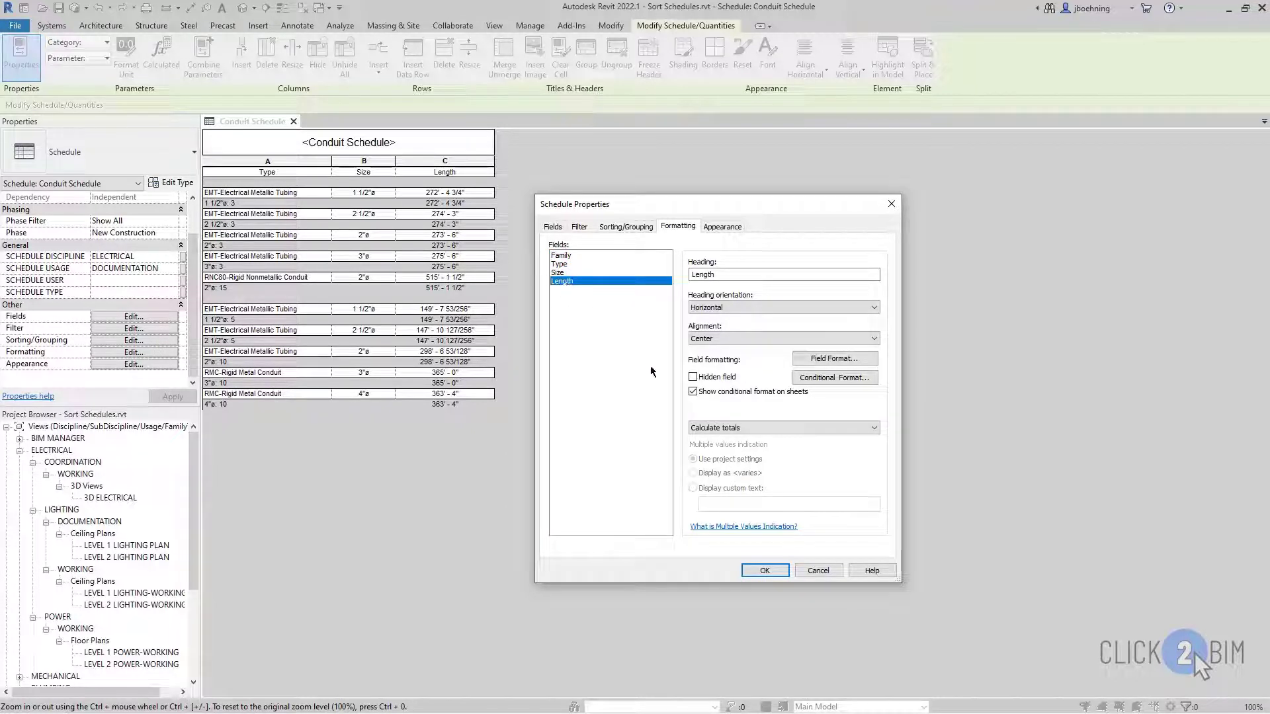
{"action": "left_click", "coordinate": [856, 360]}
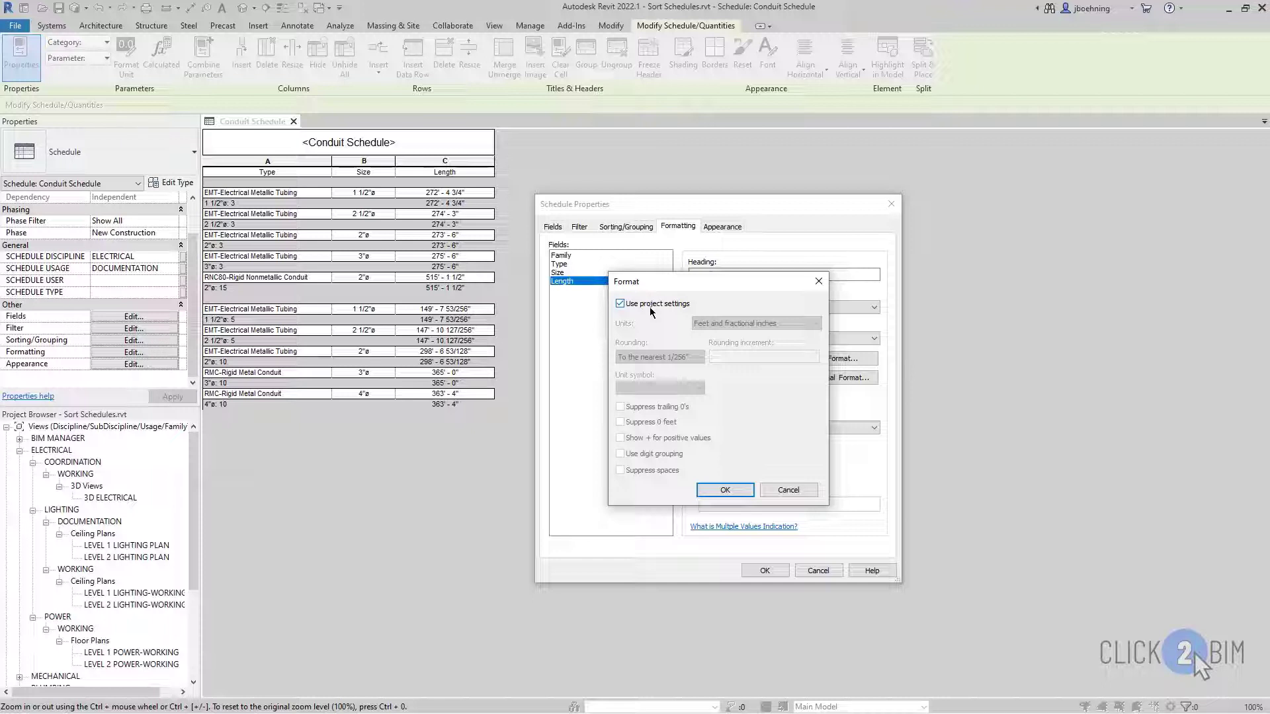
{"action": "left_click", "coordinate": [620, 304]}
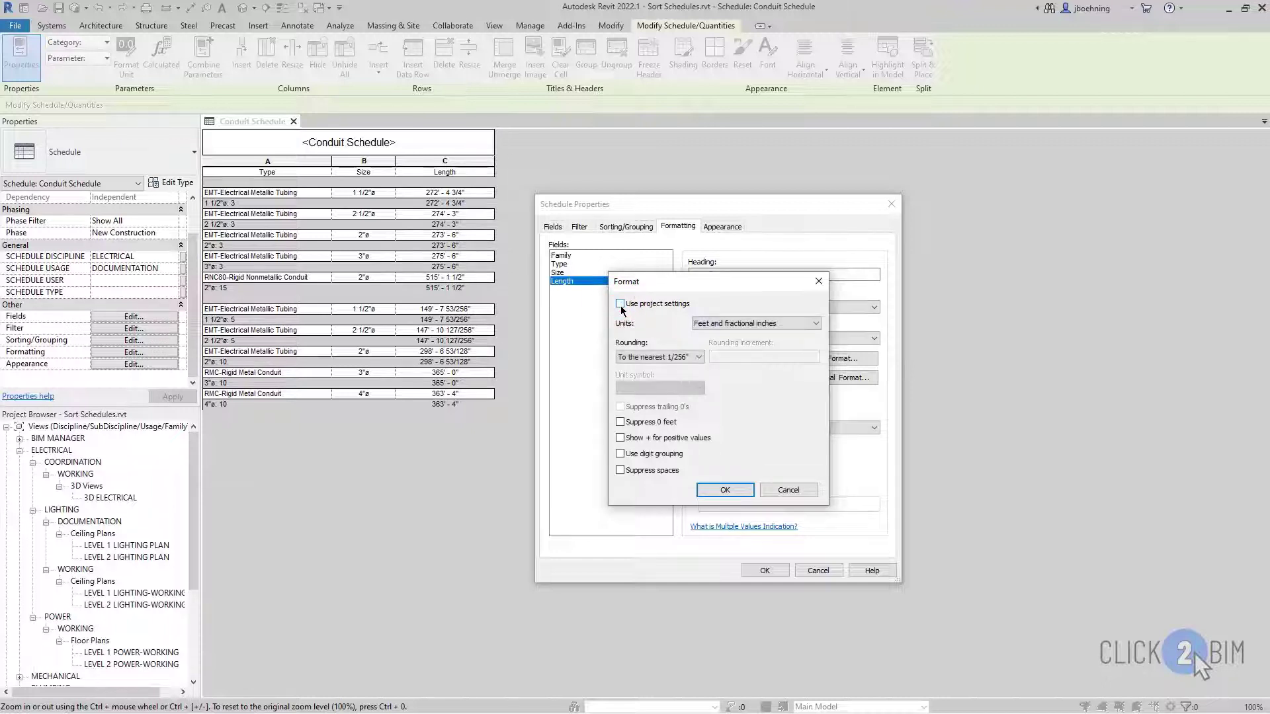
{"action": "left_click", "coordinate": [782, 322]}
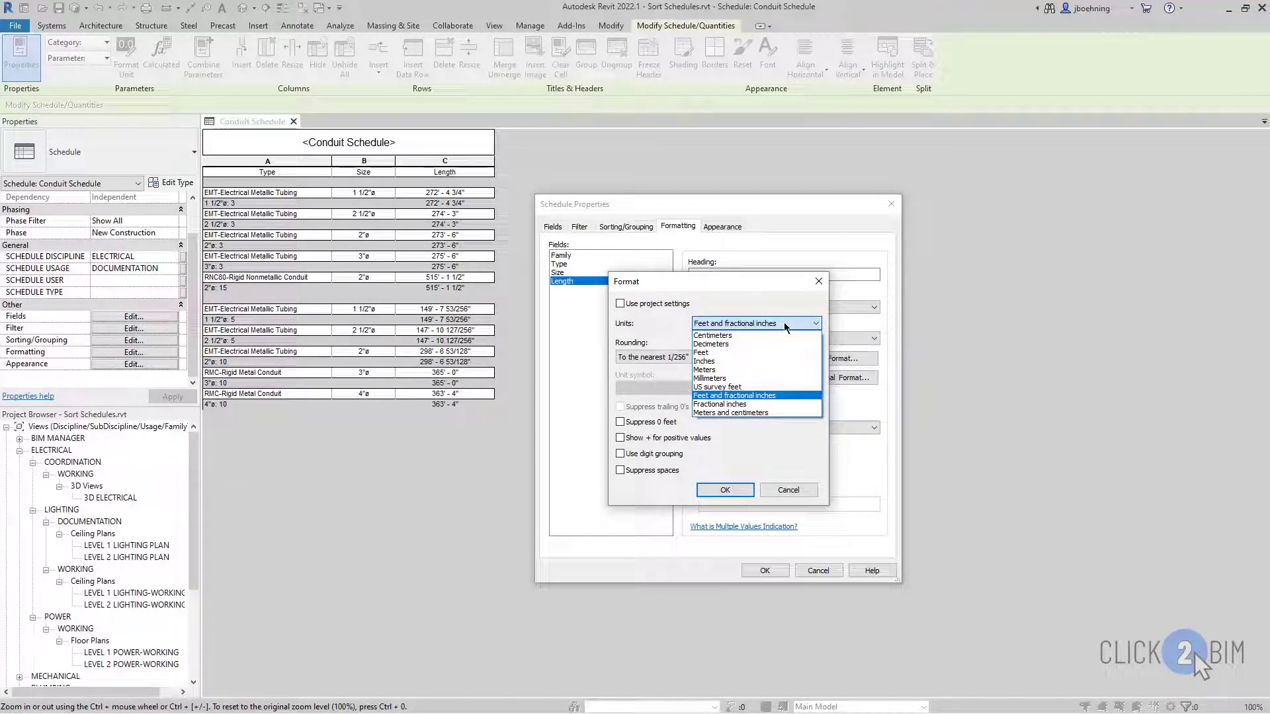
{"action": "left_click", "coordinate": [786, 324]}
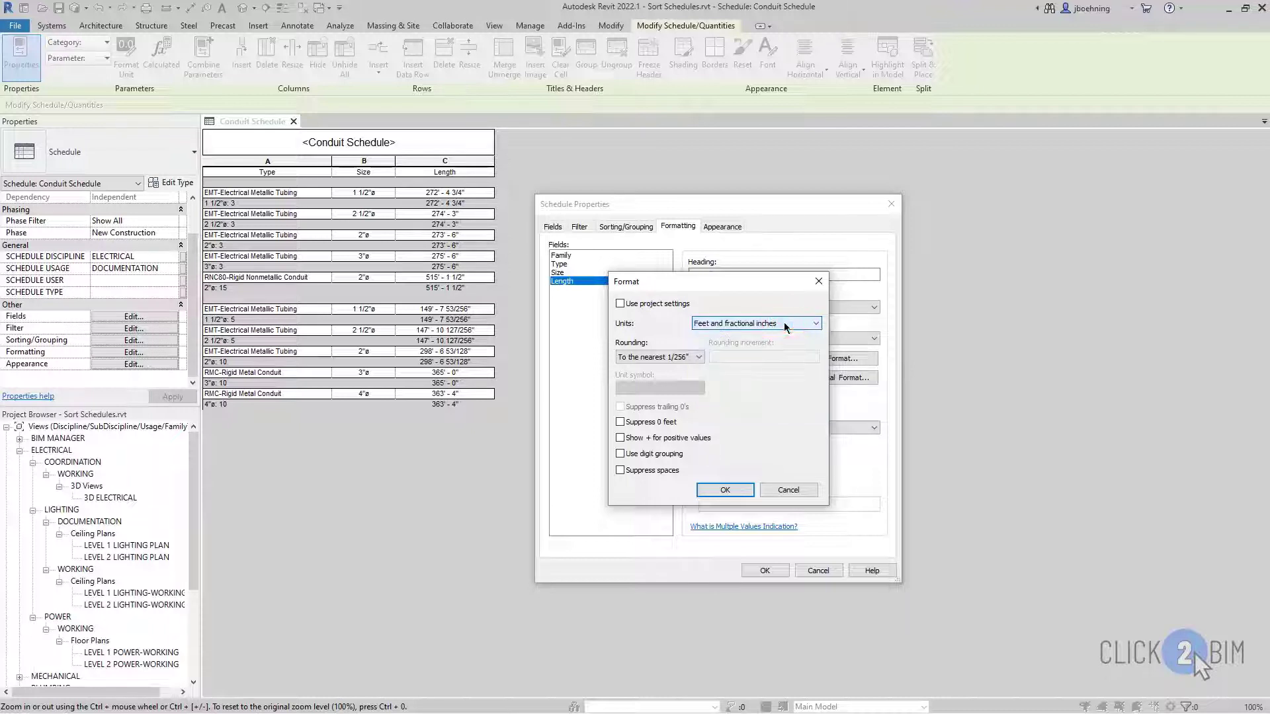
{"action": "left_click", "coordinate": [693, 360]}
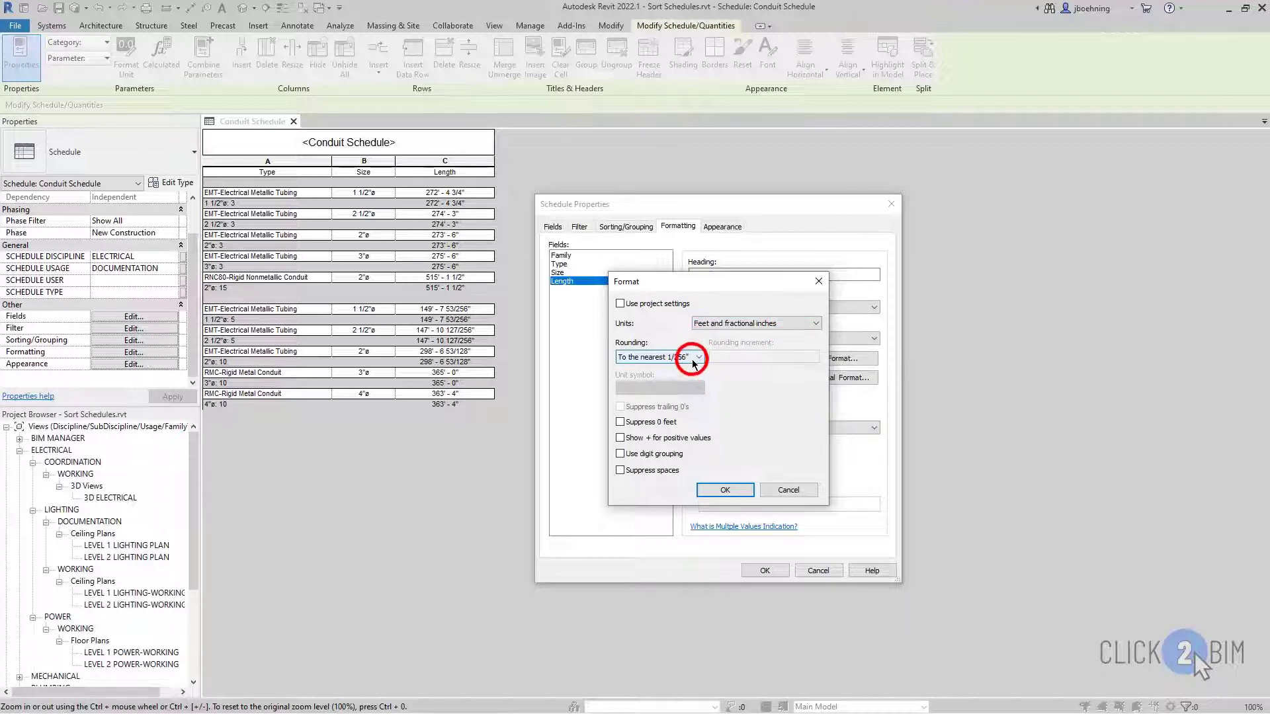
{"action": "left_click", "coordinate": [693, 359]}
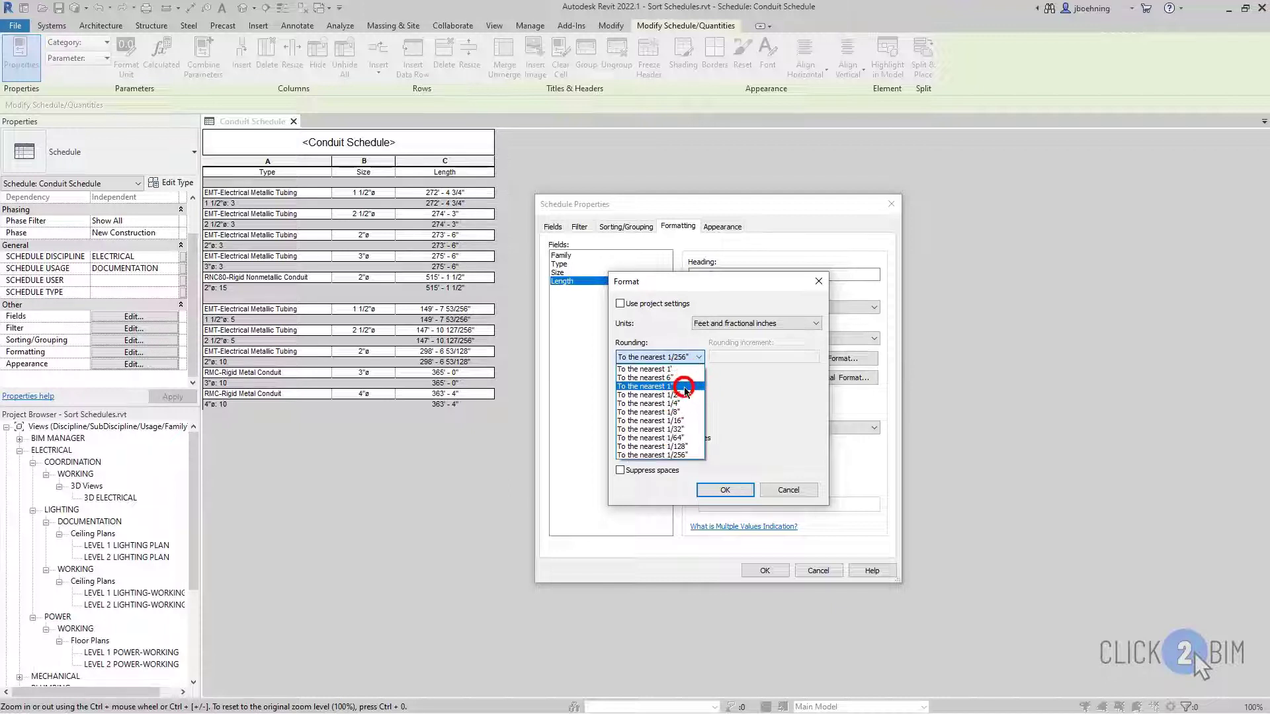
{"action": "left_click", "coordinate": [684, 386]}
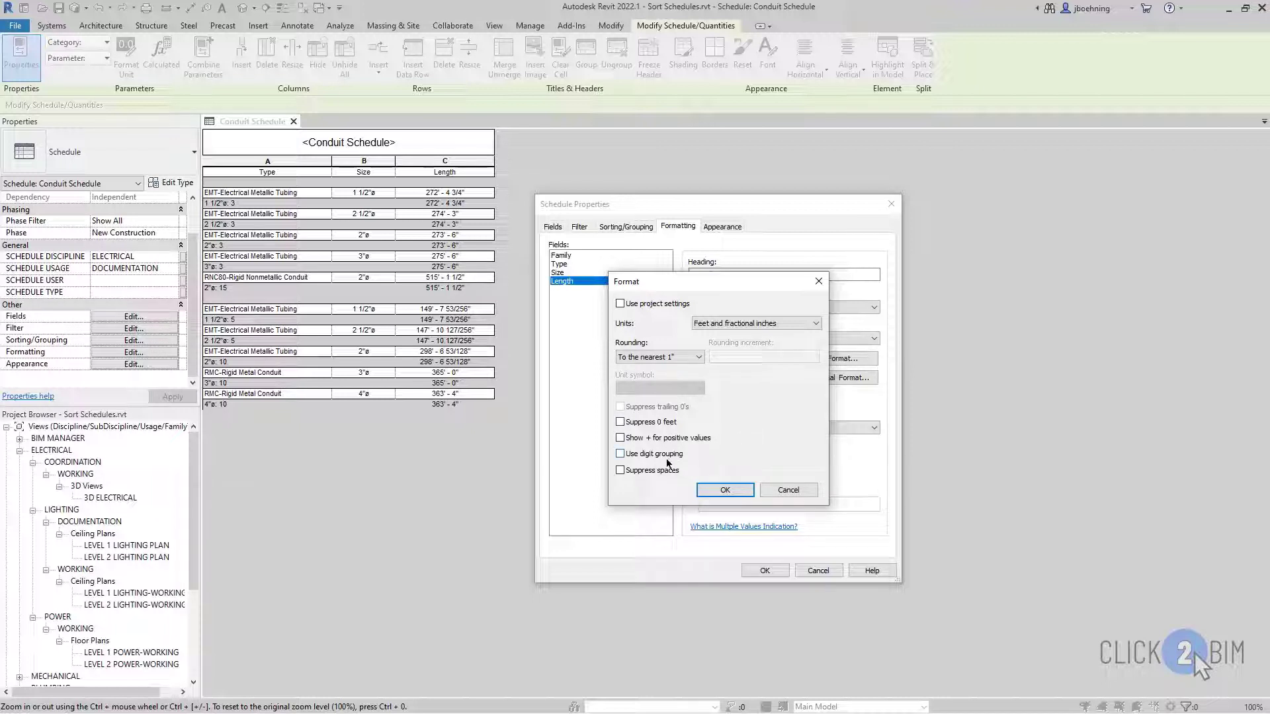
{"action": "left_click", "coordinate": [713, 489]}
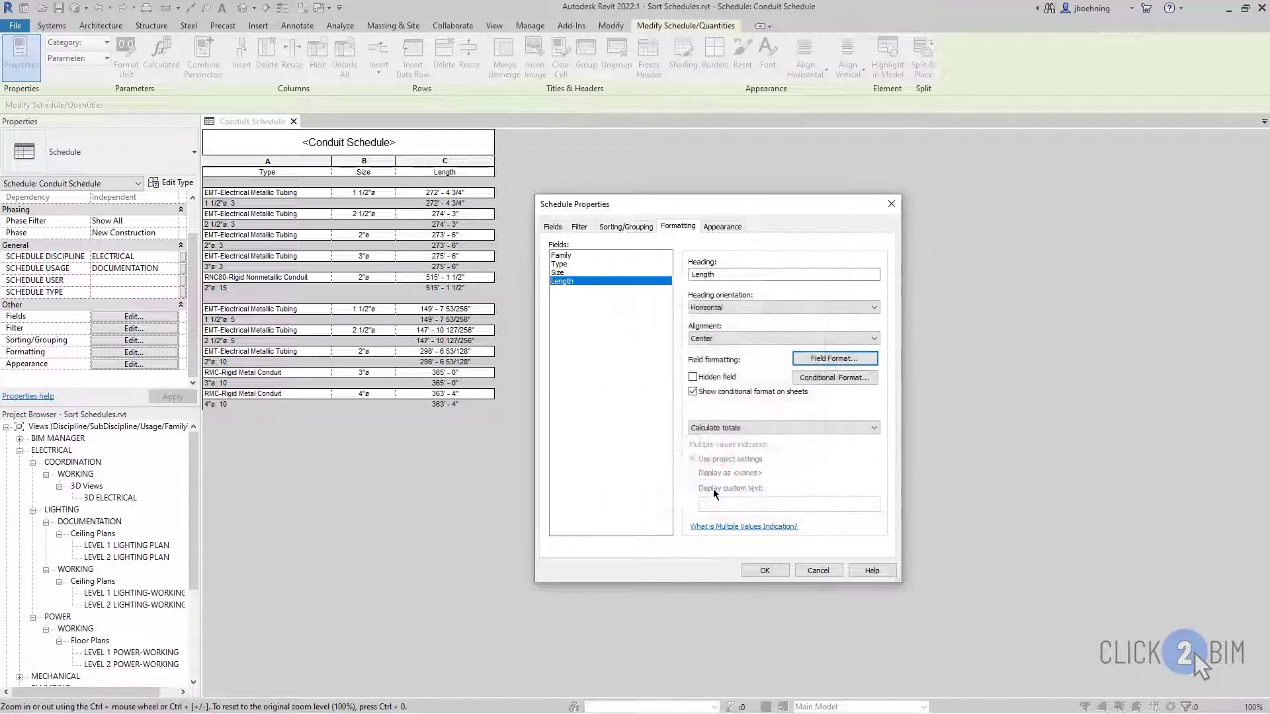
{"action": "left_click", "coordinate": [766, 570]}
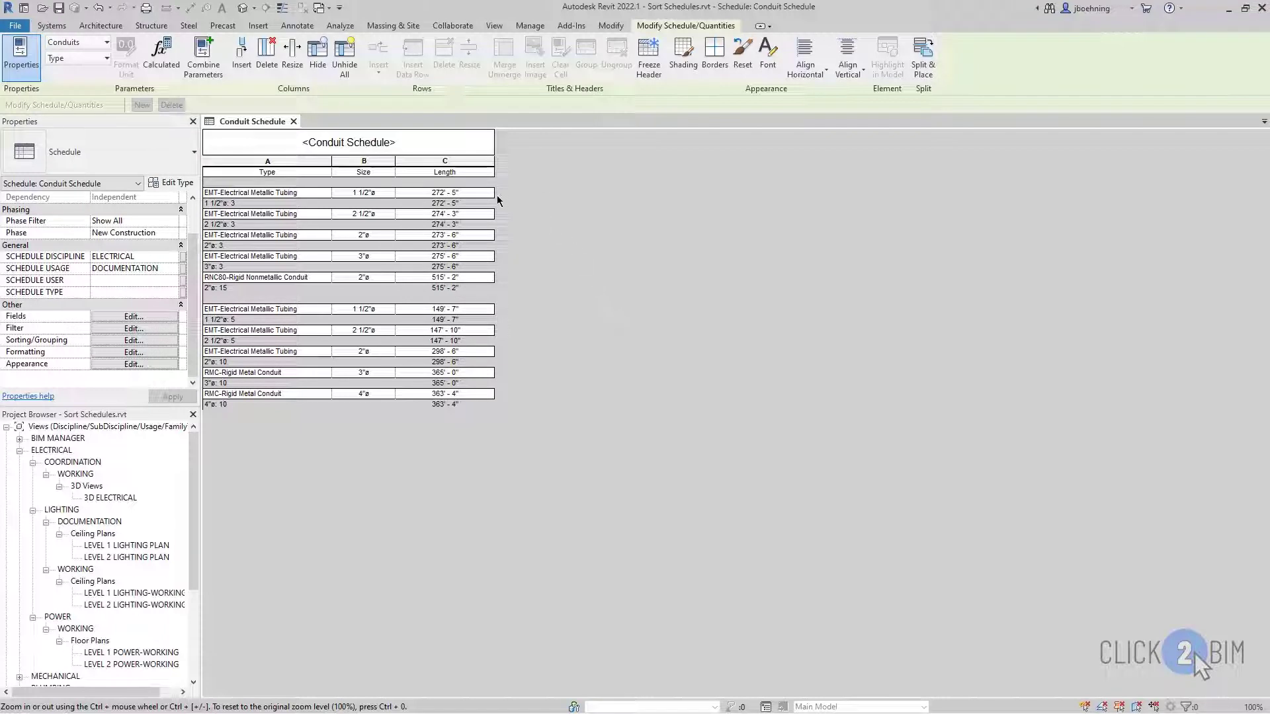
Narrow the schedule's Length column to suit the shorter rounded values
{"action": "left_click", "coordinate": [494, 161]}
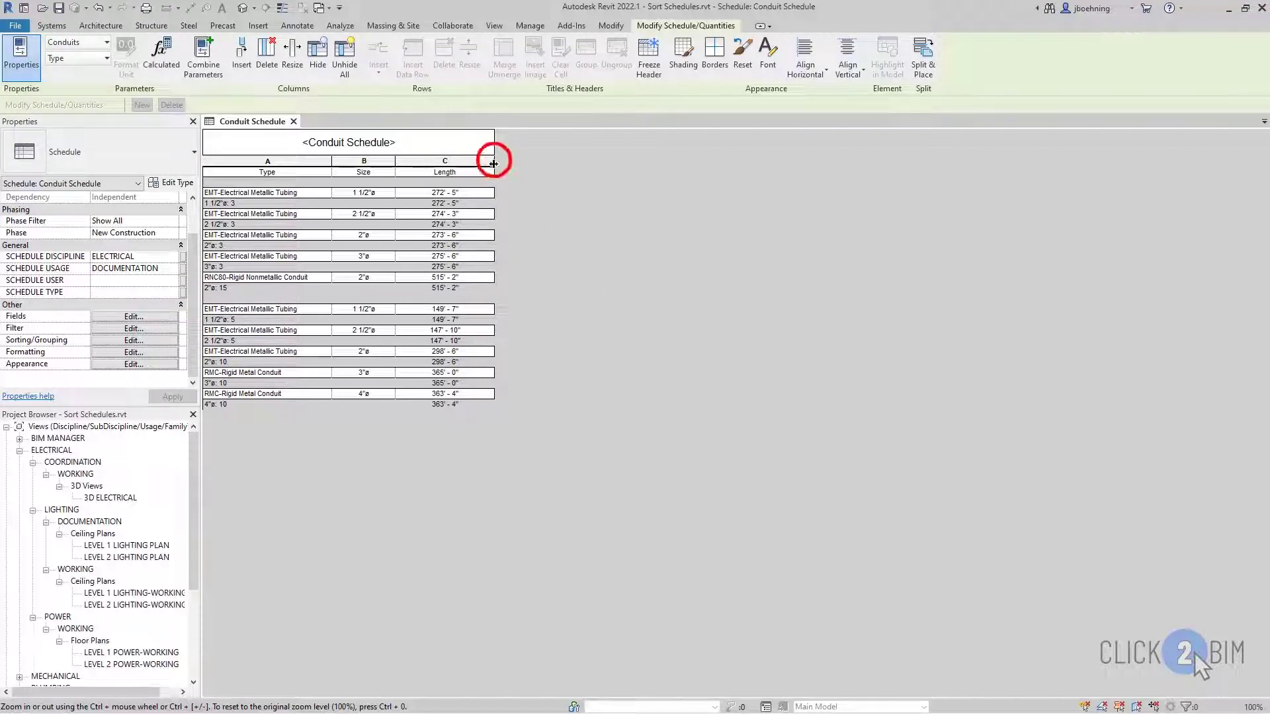
{"action": "left_click_drag", "start_coordinate": [492, 161], "coordinate": [464, 161]}
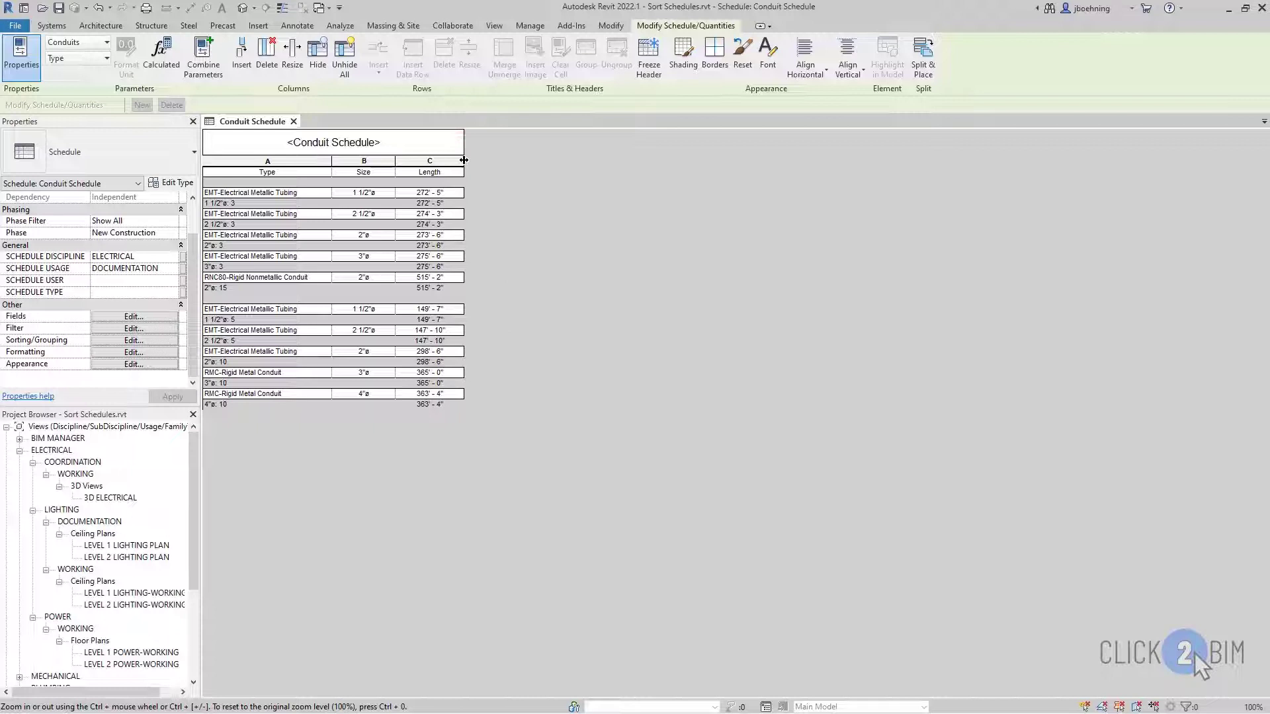
Set the Length field's calculation option to No calculation and apply it to the schedule
{"action": "left_click", "coordinate": [145, 353]}
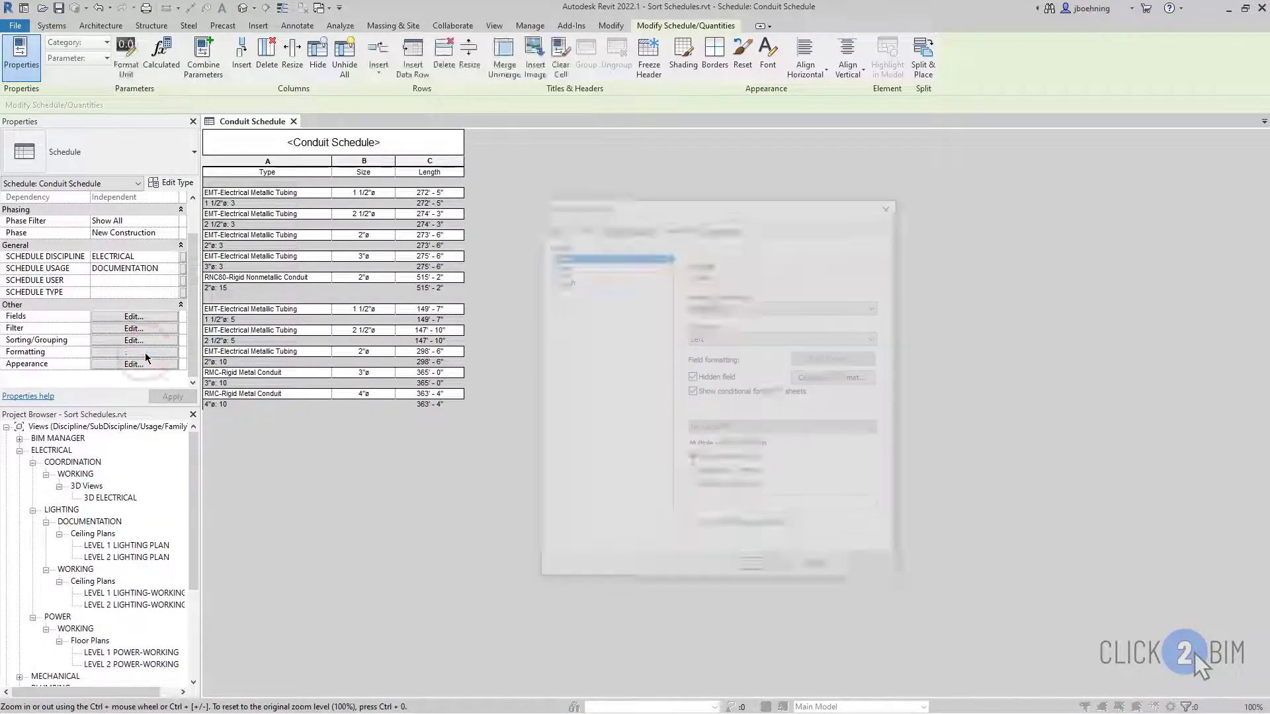
{"action": "left_click", "coordinate": [574, 276]}
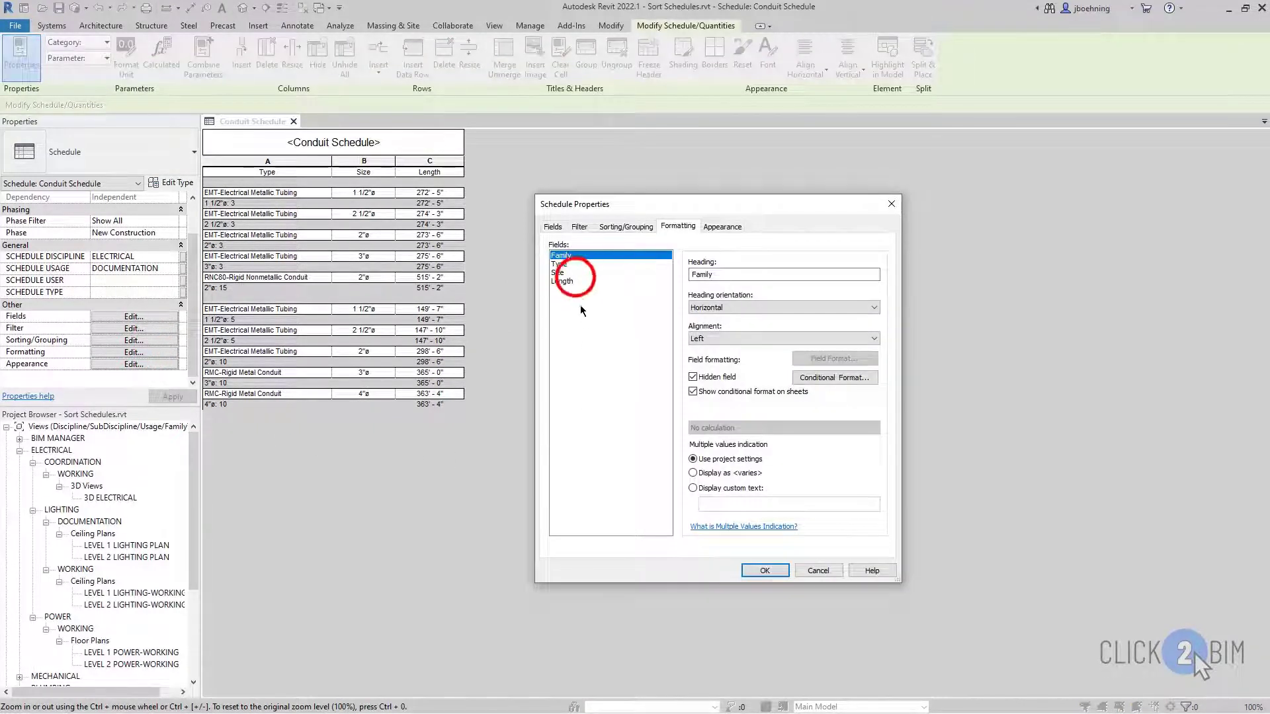
{"action": "left_click", "coordinate": [576, 281]}
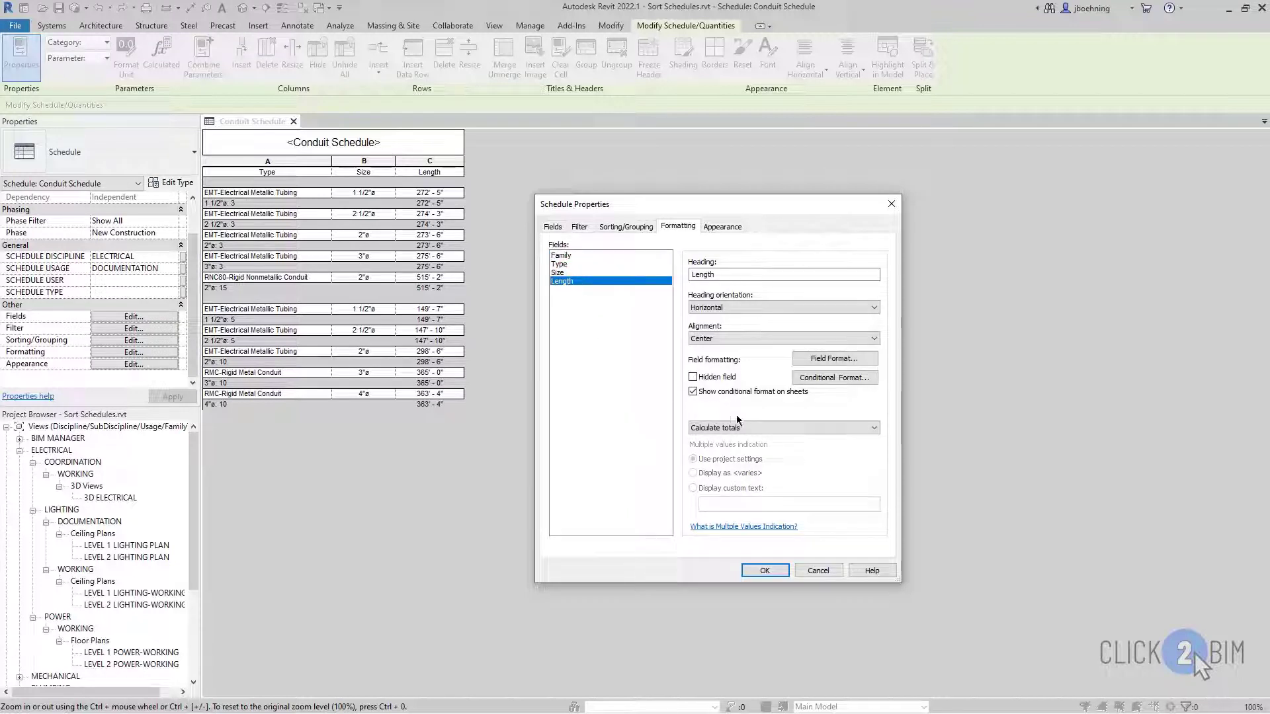
{"action": "left_click", "coordinate": [846, 429]}
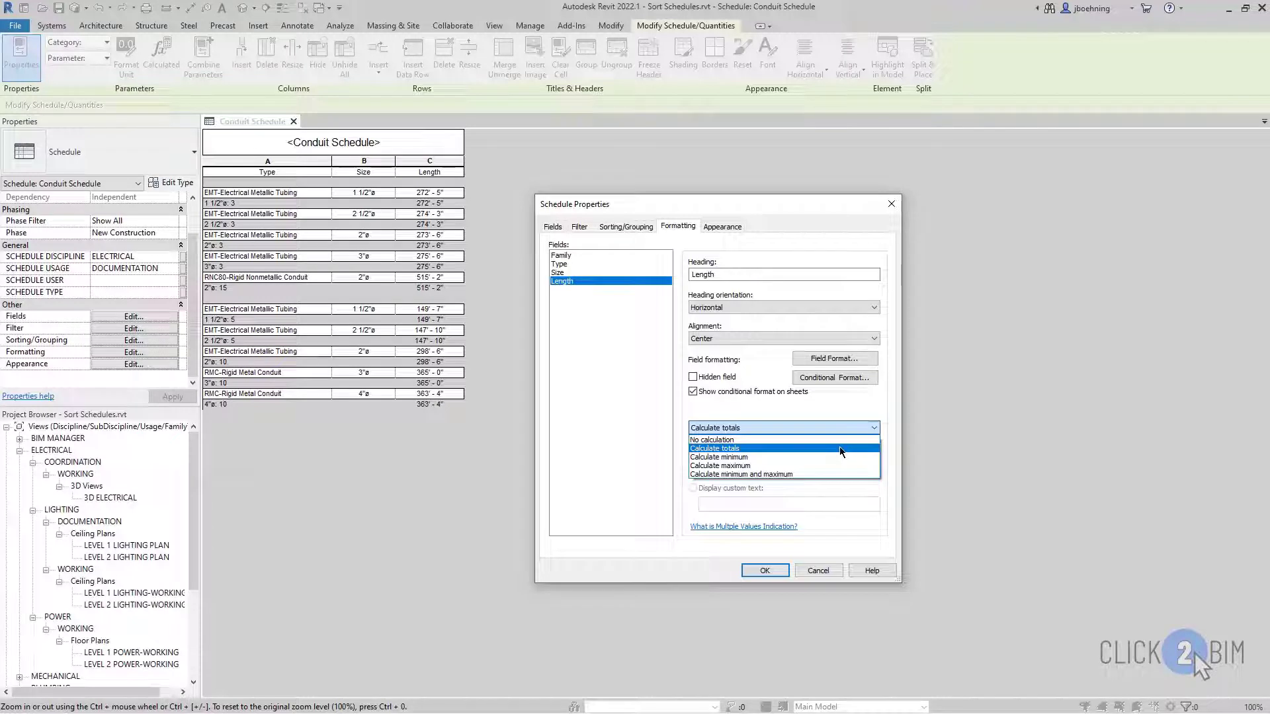
{"action": "left_click", "coordinate": [836, 440]}
{"action": "left_click", "coordinate": [778, 571]}
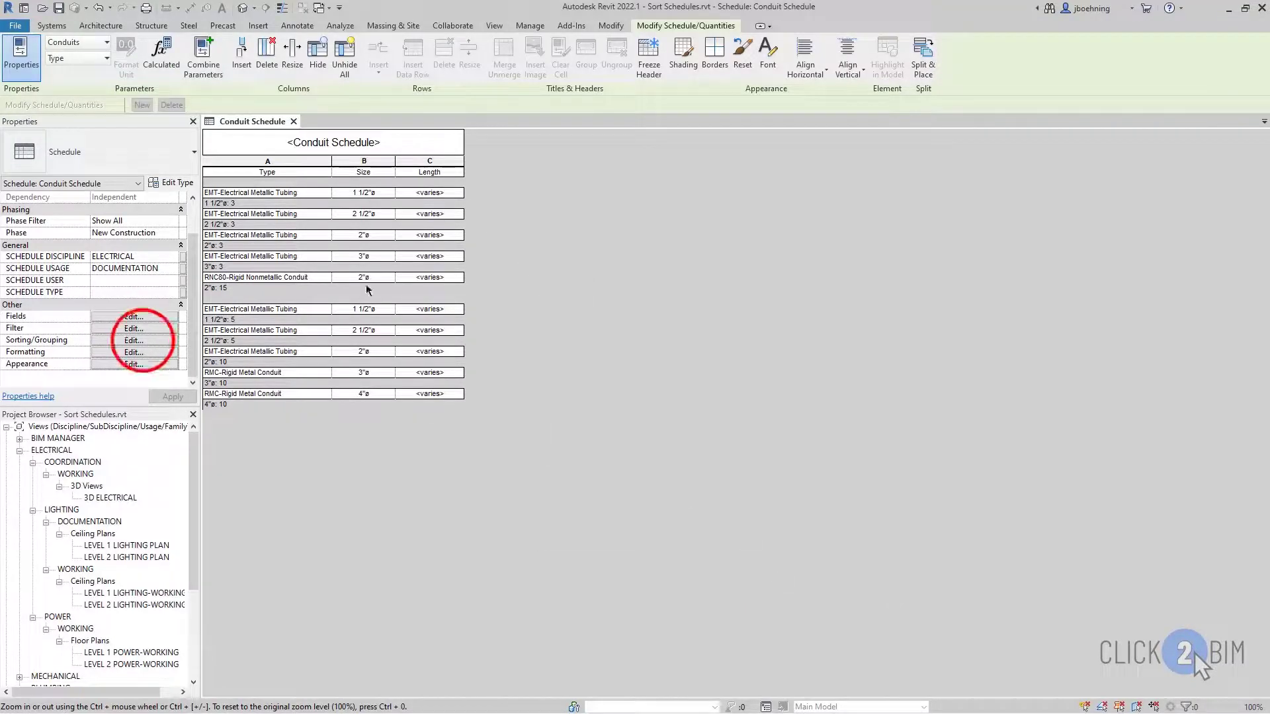
Set the Length field to Calculate minimum and maximum, apply it, and widen the Length column to fit the value ranges
{"action": "left_click", "coordinate": [135, 340]}
{"action": "left_click", "coordinate": [678, 226]}
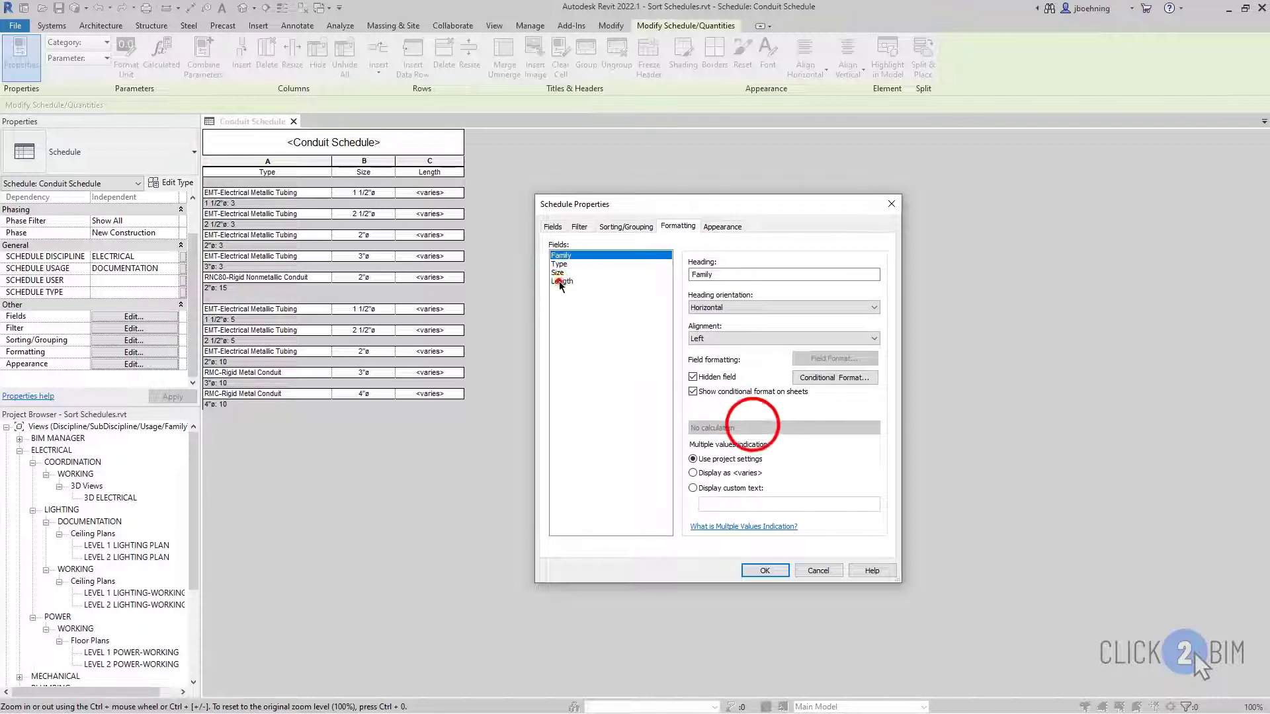
{"action": "left_click", "coordinate": [561, 282]}
{"action": "left_click", "coordinate": [754, 428]}
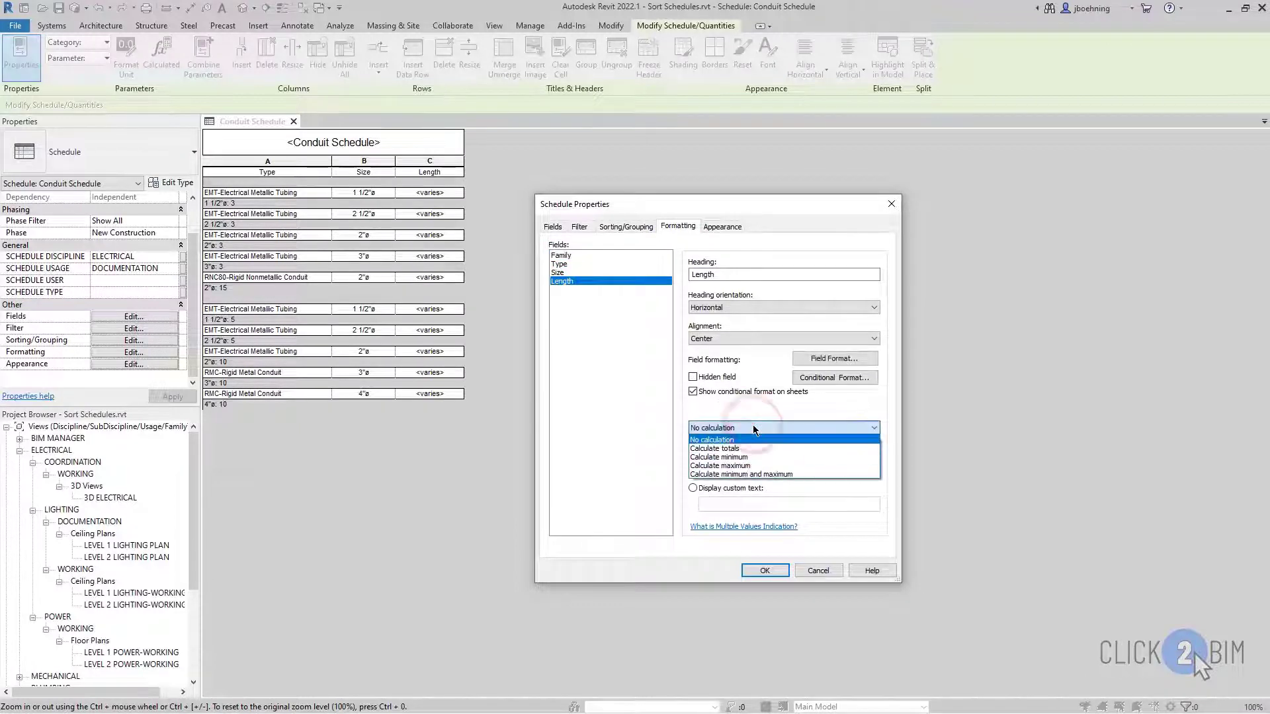
{"action": "left_click", "coordinate": [770, 476]}
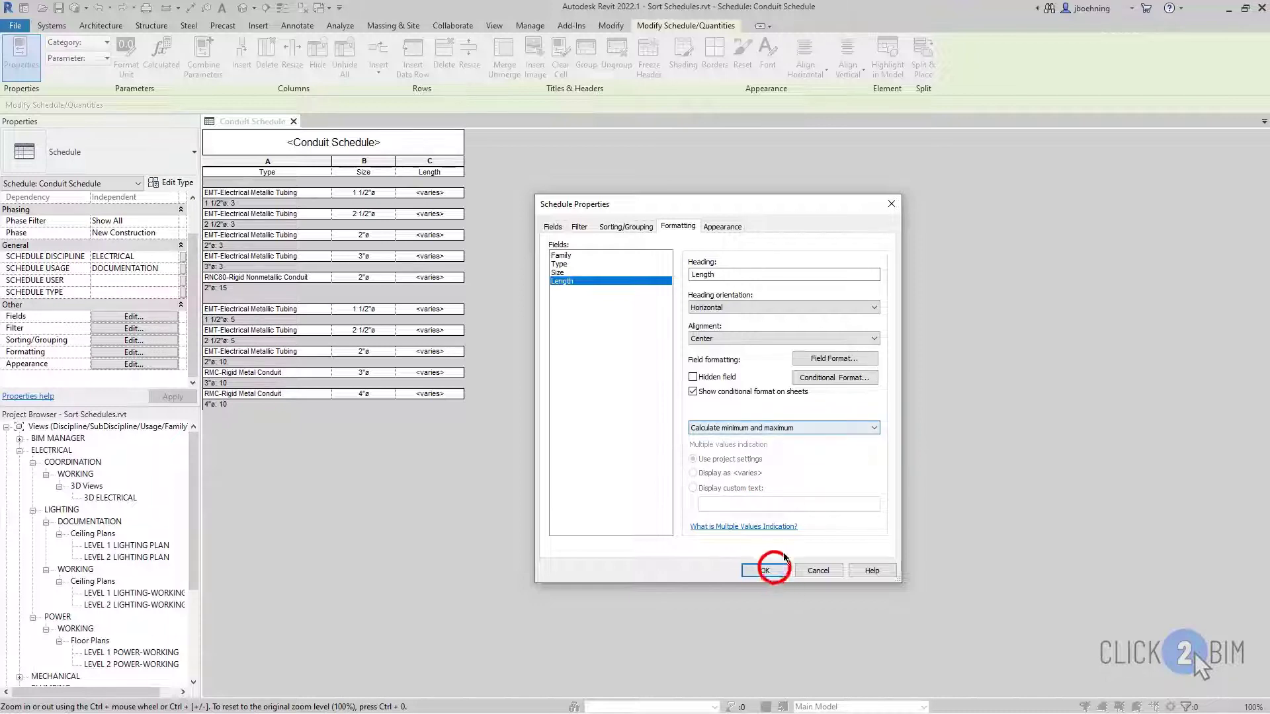
{"action": "left_click", "coordinate": [766, 569]}
{"action": "left_click_drag", "start_coordinate": [463, 163], "coordinate": [538, 163]}
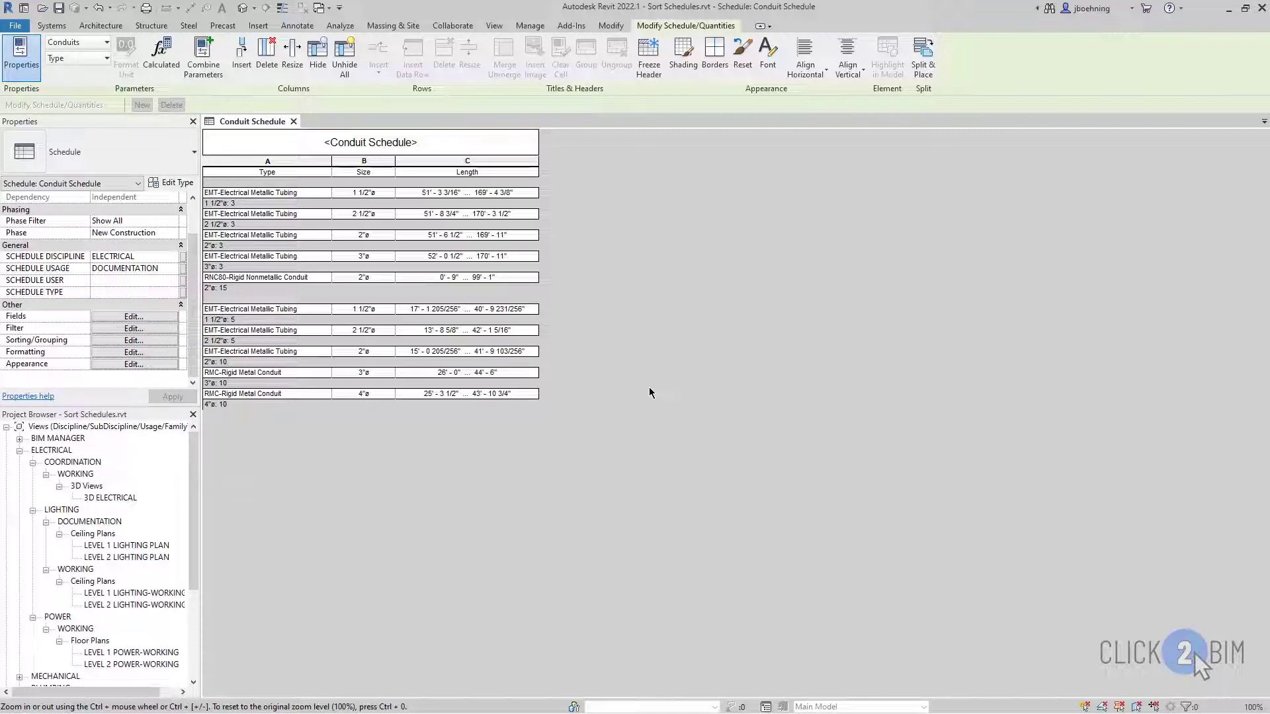
Set the Length field's calculation option to Calculate totals and apply it to the schedule
{"action": "left_click", "coordinate": [137, 352]}
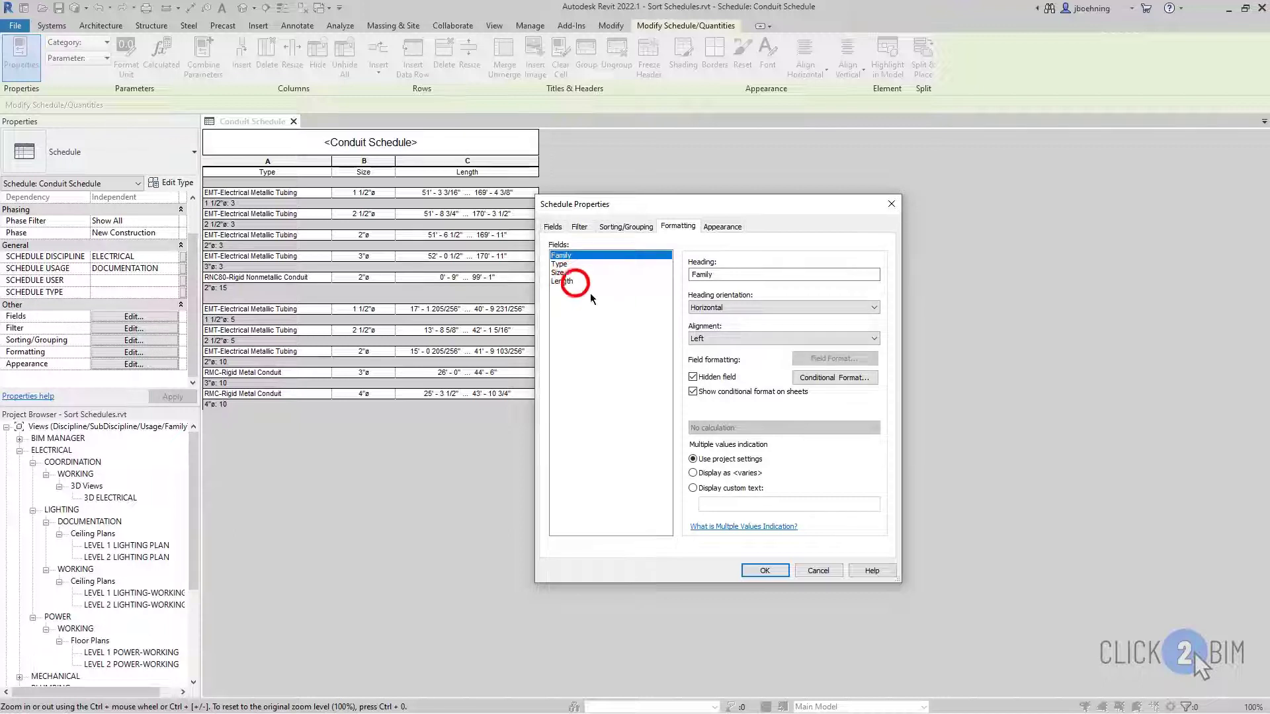
{"action": "left_click", "coordinate": [564, 281]}
{"action": "left_click", "coordinate": [840, 429]}
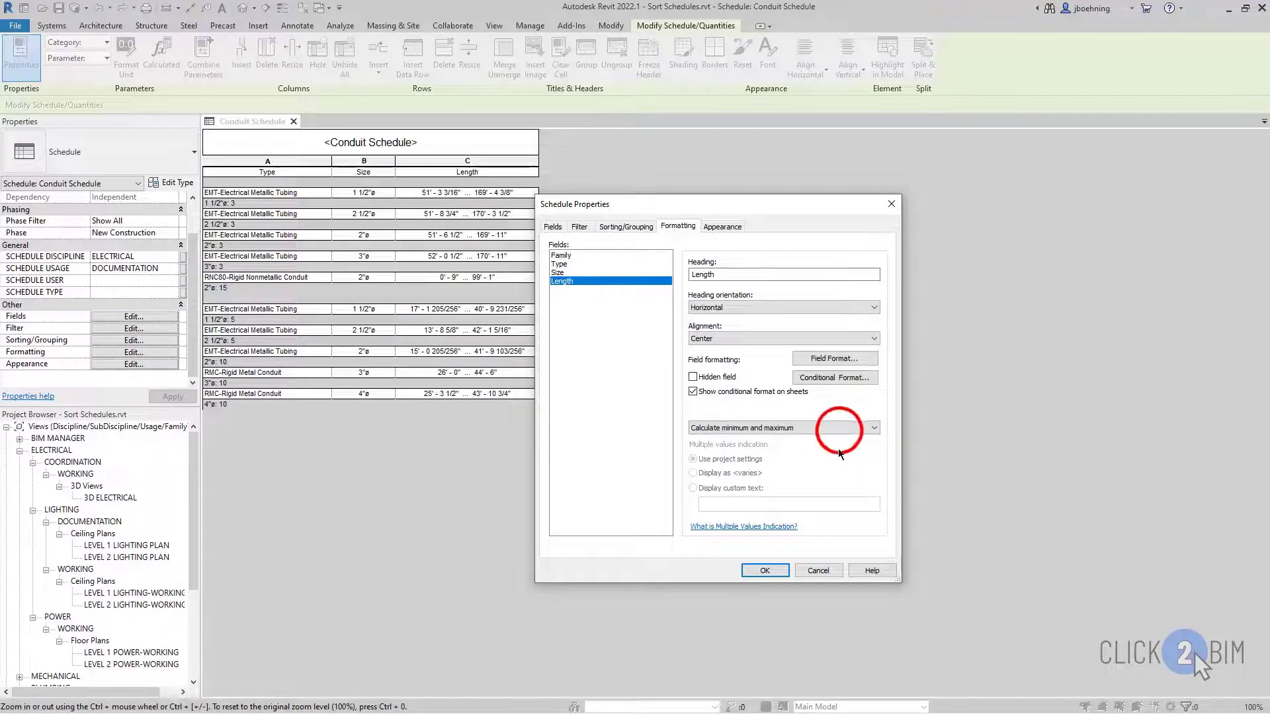
{"action": "left_click", "coordinate": [833, 449]}
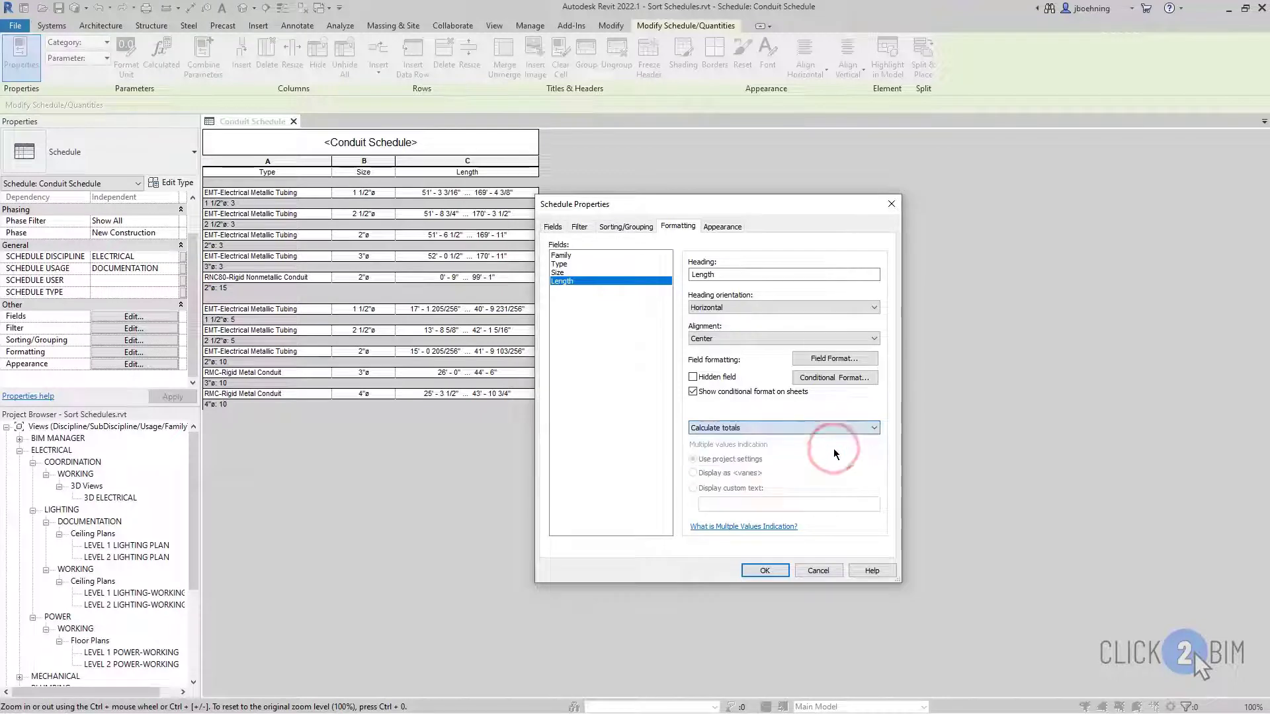
{"action": "left_click", "coordinate": [780, 570]}
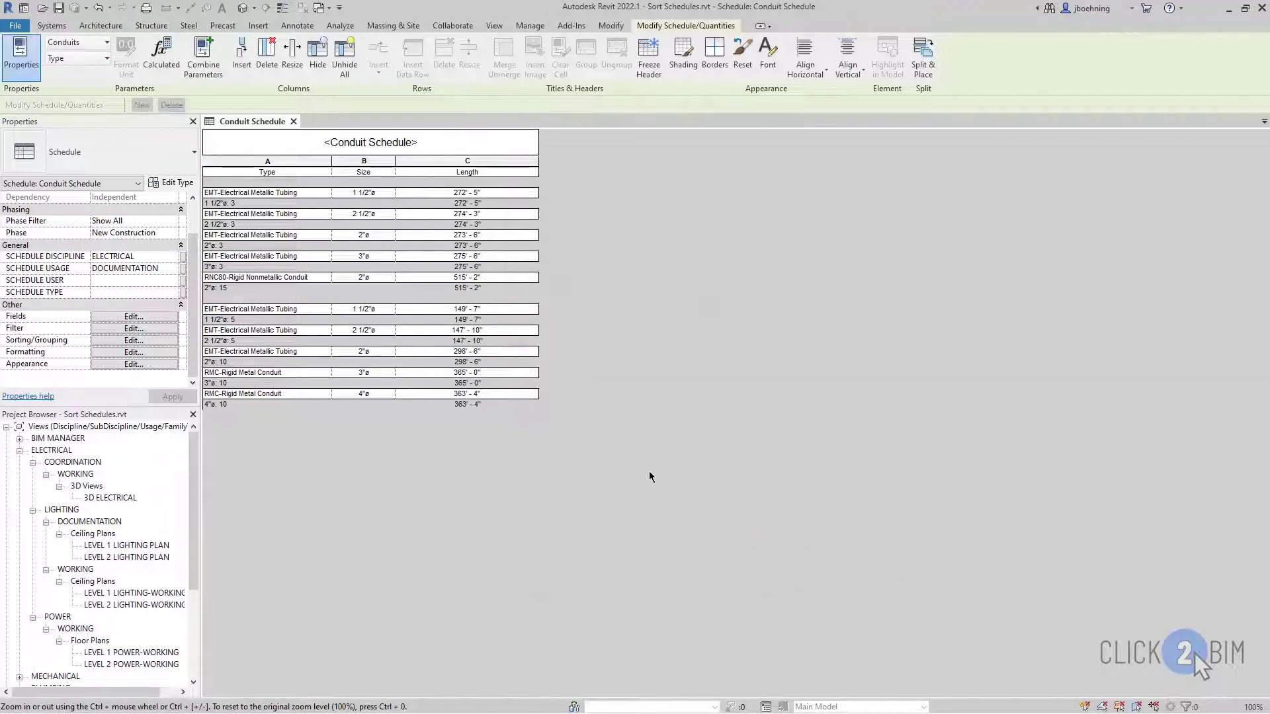